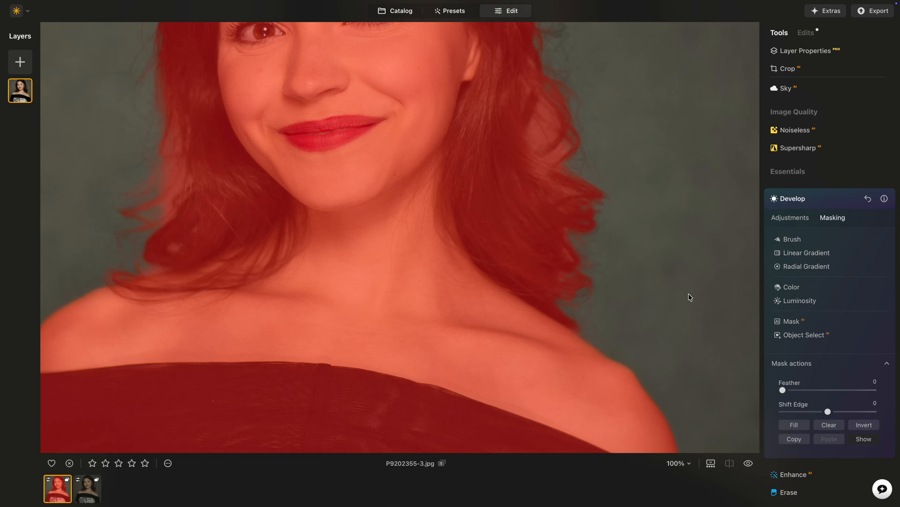
Adjust the Feather of the Develop mask covering the woman.
{"action": "left_click_drag", "start_coordinate": [782, 391], "coordinate": [819, 413]}
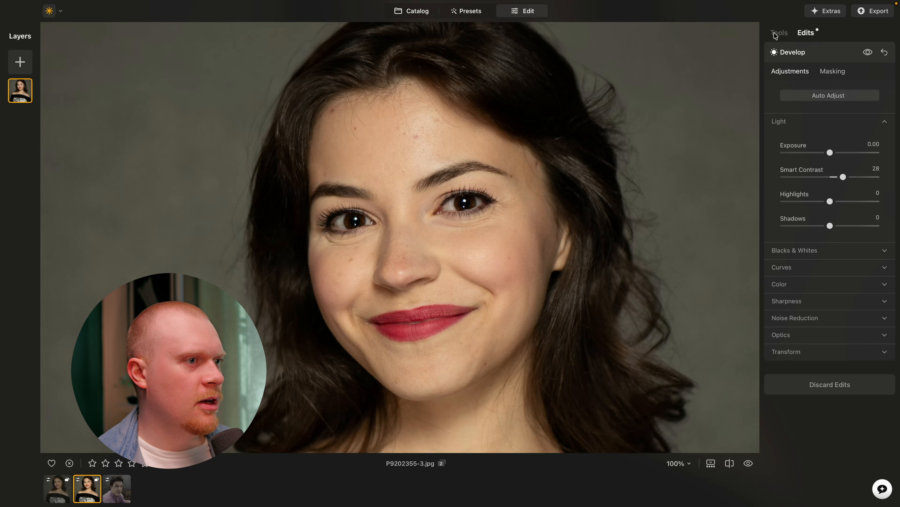
Add a Studio Light placed beside the woman's face with Amount 19 and Depth -24, and compare the portrait with and without it.
{"action": "left_click", "coordinate": [775, 35]}
{"action": "scroll", "coordinate": [786, 371], "scroll_direction": "down", "scroll_amount": 10}
{"action": "scroll", "coordinate": [786, 371], "scroll_direction": "down", "scroll_amount": 3}
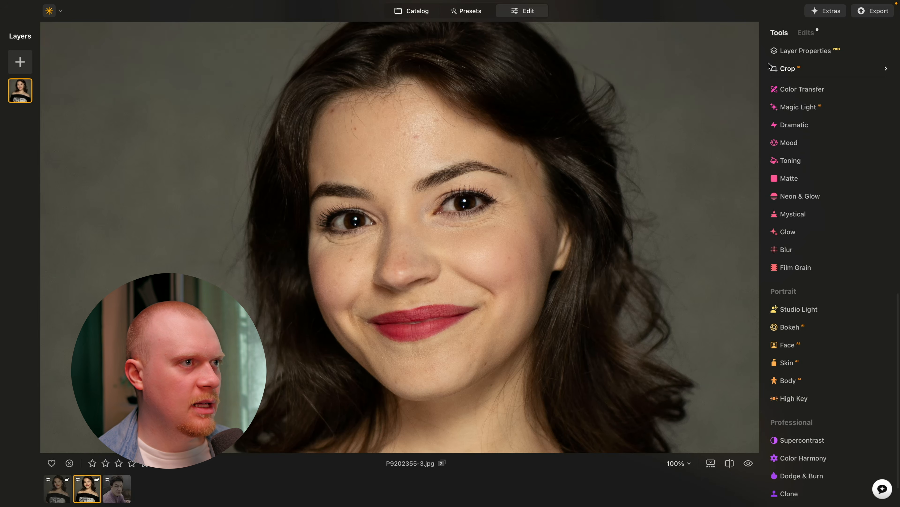
{"action": "scroll", "coordinate": [786, 346], "scroll_direction": "down", "scroll_amount": 1}
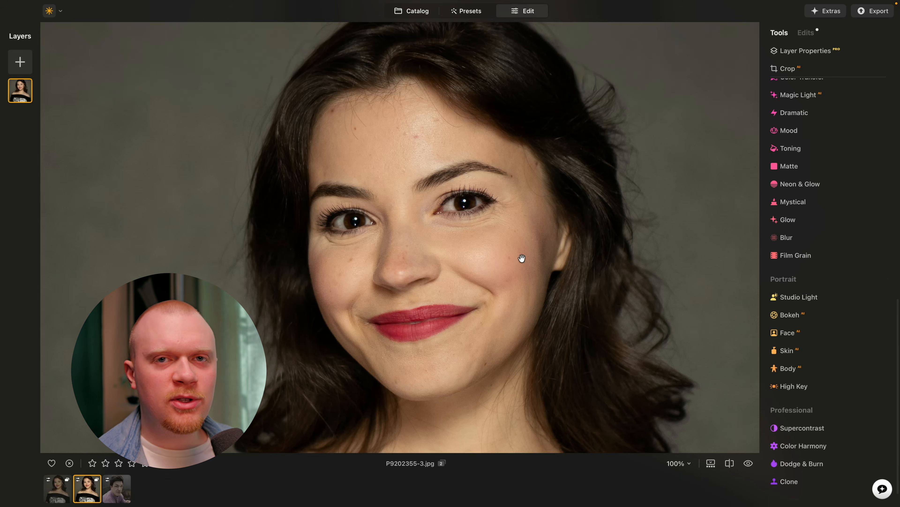
{"action": "left_click", "coordinate": [803, 297]}
{"action": "left_click", "coordinate": [373, 146]}
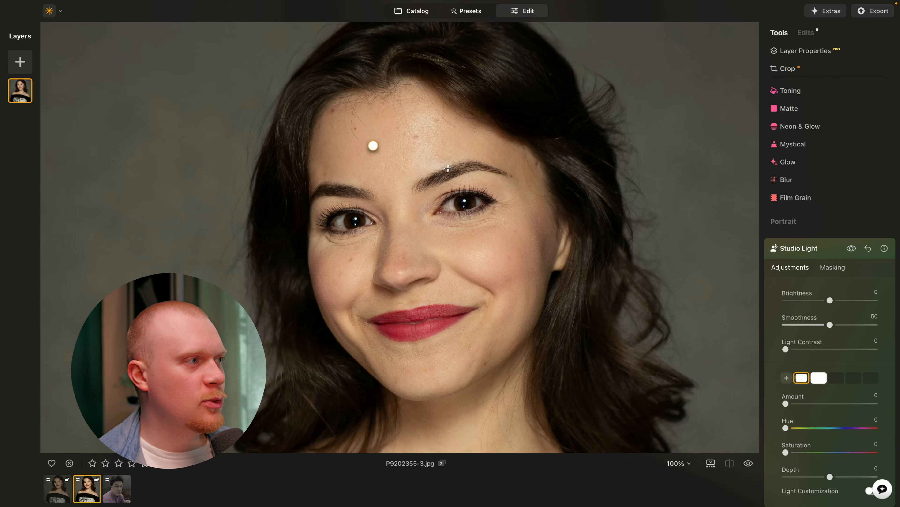
{"action": "left_click_drag", "start_coordinate": [372, 145], "coordinate": [201, 167]}
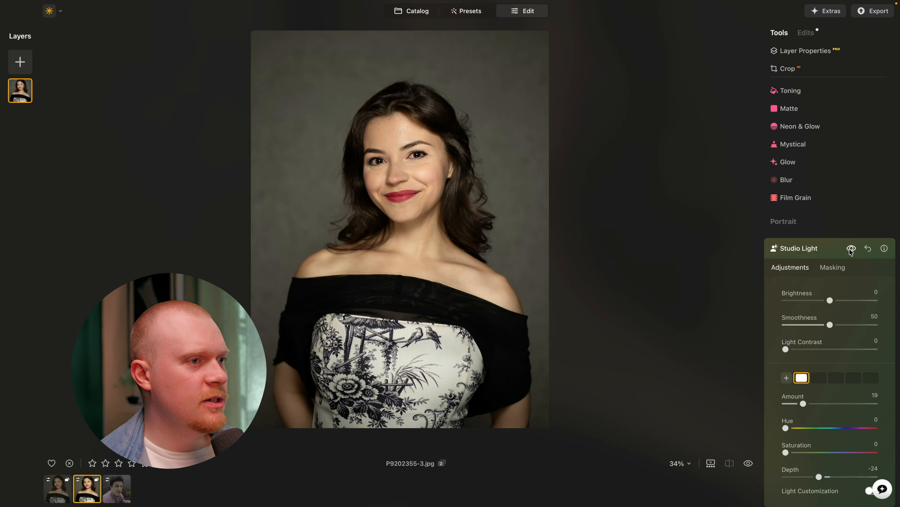
{"action": "left_click", "coordinate": [852, 249]}
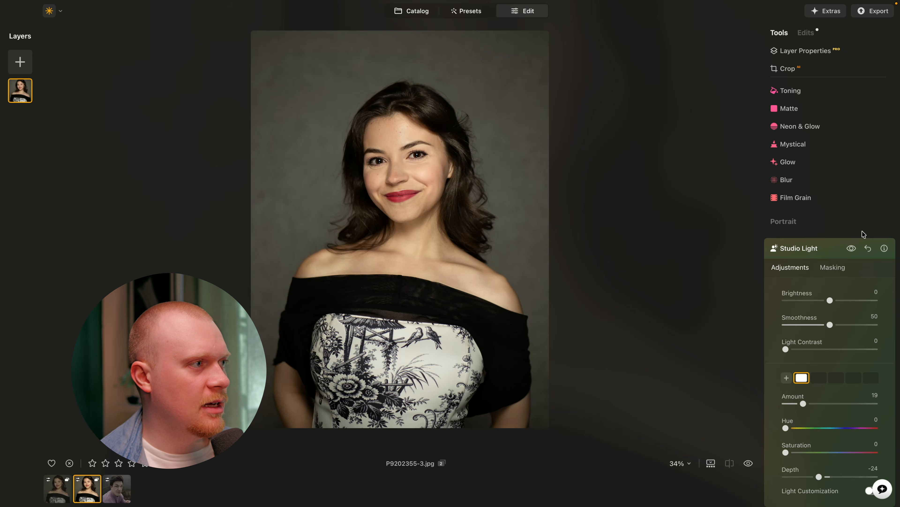
{"action": "left_click", "coordinate": [852, 250]}
{"action": "left_click", "coordinate": [852, 249]}
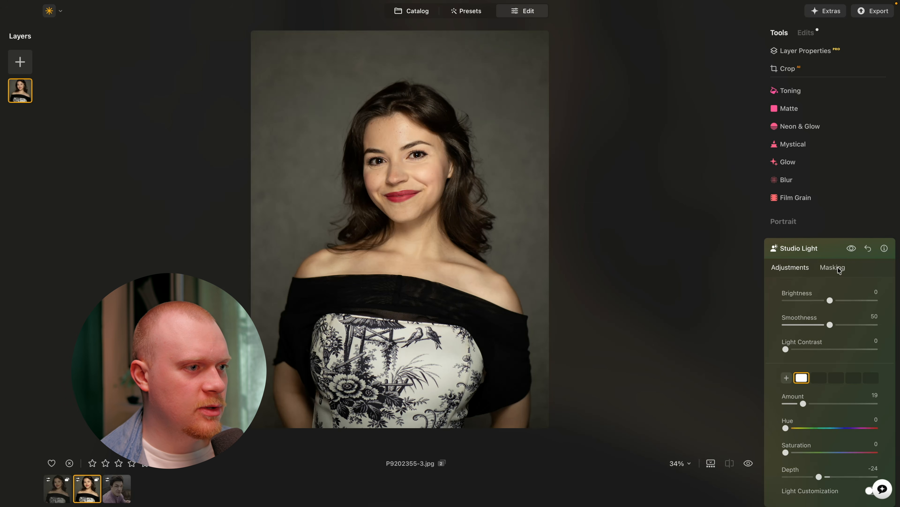
Mask the Studio Light to the Human area and erase the mask over the dress and arms with a size 100 soft brush.
{"action": "left_click", "coordinate": [837, 268]}
{"action": "left_click", "coordinate": [817, 415]}
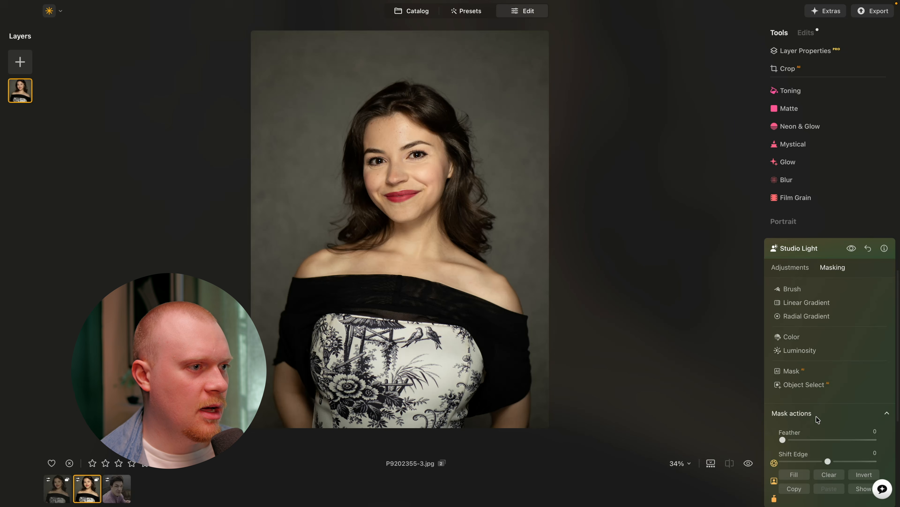
{"action": "left_click", "coordinate": [800, 373]}
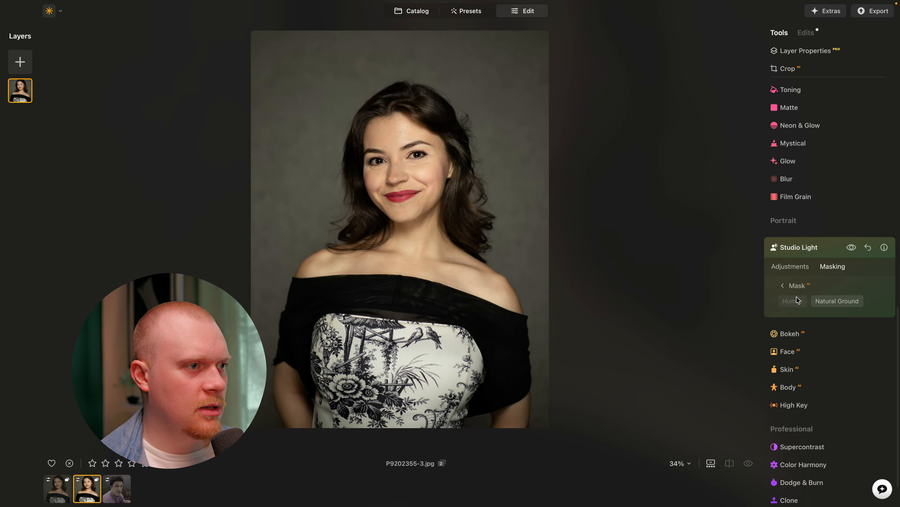
{"action": "left_click", "coordinate": [796, 300]}
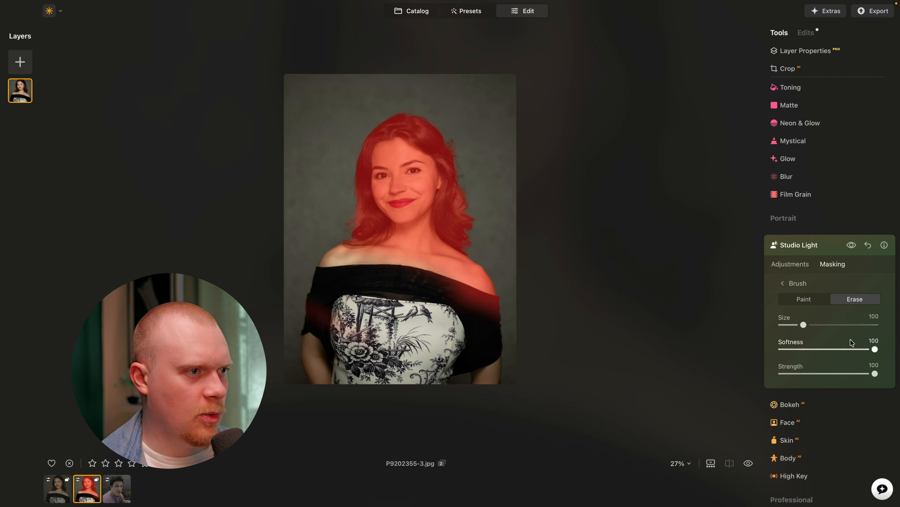
{"action": "mouse_move", "coordinate": [384, 270]}
{"action": "left_mouse_down"}
{"action": "mouse_move", "coordinate": [489, 326]}
{"action": "mouse_move", "coordinate": [478, 371]}
{"action": "left_mouse_up"}
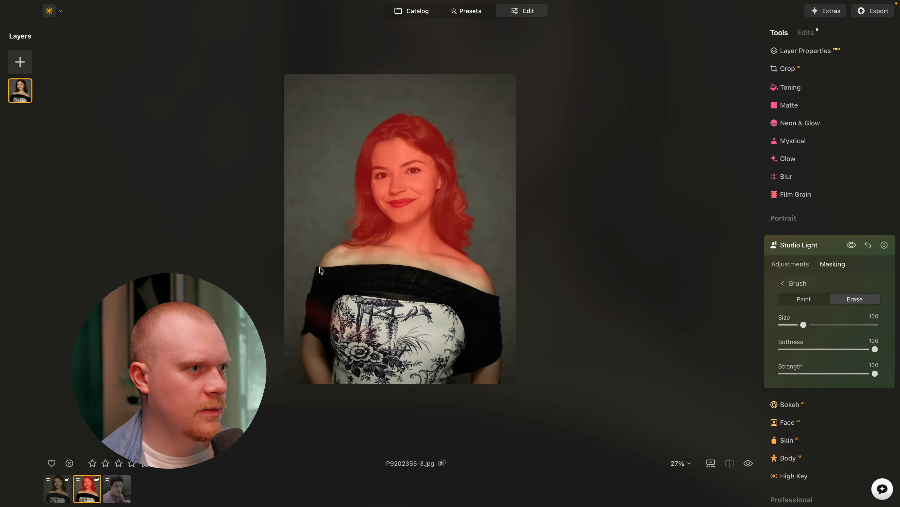
Compare the portrait with and without the masked Studio Light, and reset the Studio Light adjustments.
{"action": "left_click", "coordinate": [790, 264]}
{"action": "left_click", "coordinate": [851, 245]}
{"action": "left_click", "coordinate": [851, 245]}
{"action": "left_click", "coordinate": [852, 245]}
{"action": "left_click", "coordinate": [852, 245]}
{"action": "left_click", "coordinate": [851, 245]}
{"action": "left_click", "coordinate": [851, 245]}
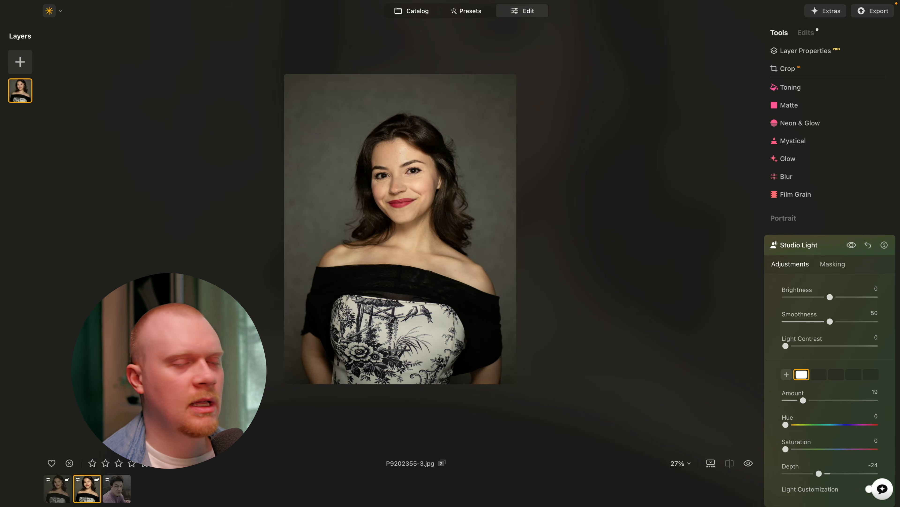
{"action": "left_click", "coordinate": [868, 245]}
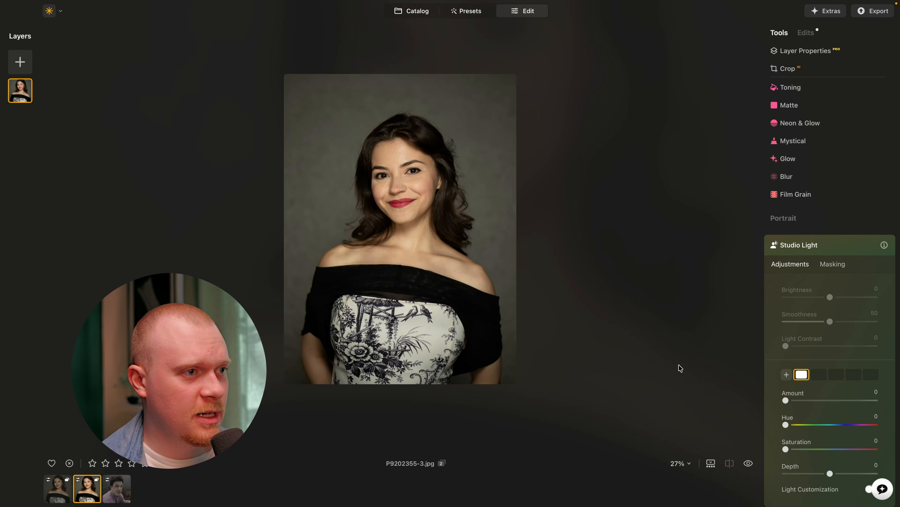
{"action": "left_click", "coordinate": [807, 246]}
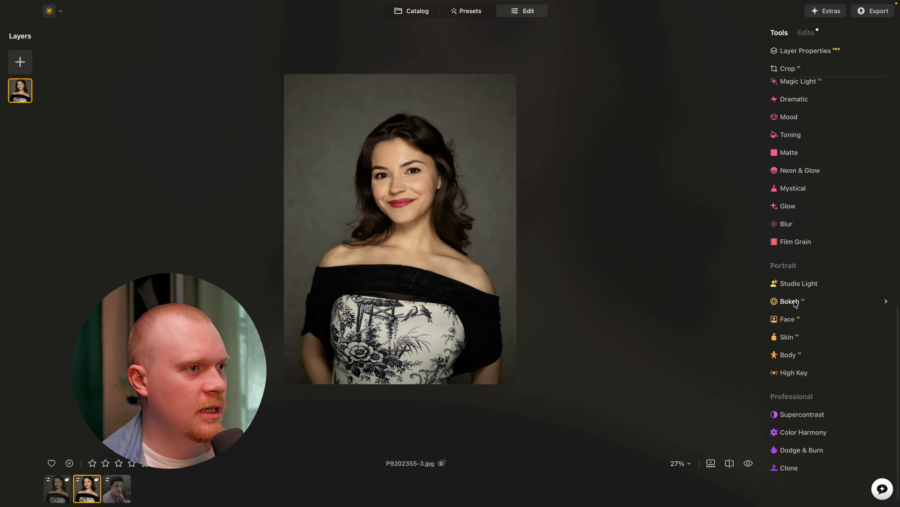
Try the Skin tool on the woman's face with Face Smoothing at 48 and a strong Shine Removal.
{"action": "key", "text": "z"}
{"action": "left_click", "coordinate": [789, 337]}
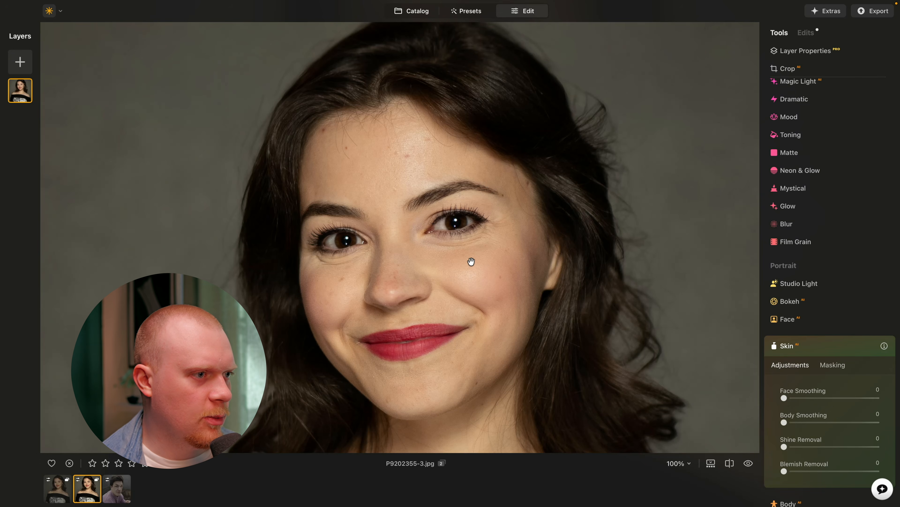
{"action": "left_click_drag", "start_coordinate": [784, 398], "coordinate": [876, 398]}
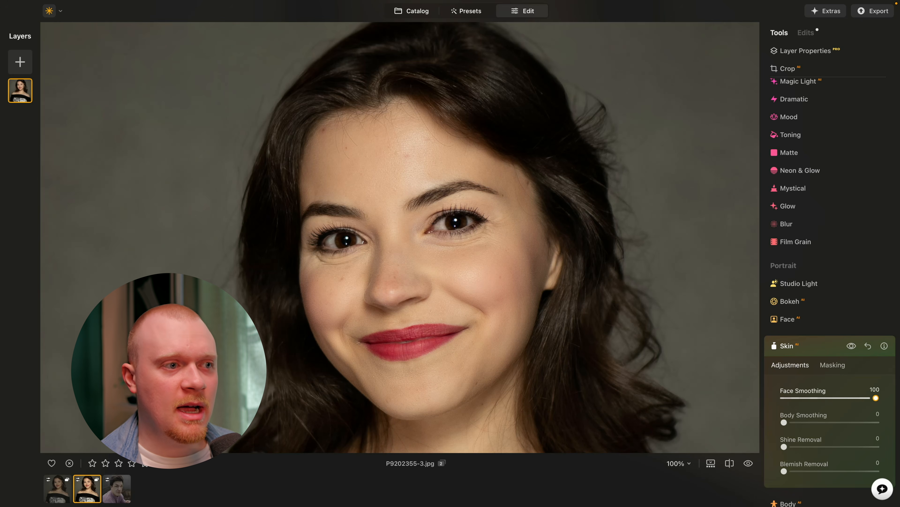
{"action": "double_click", "coordinate": [784, 399]}
{"action": "left_click_drag", "start_coordinate": [783, 398], "coordinate": [876, 398]}
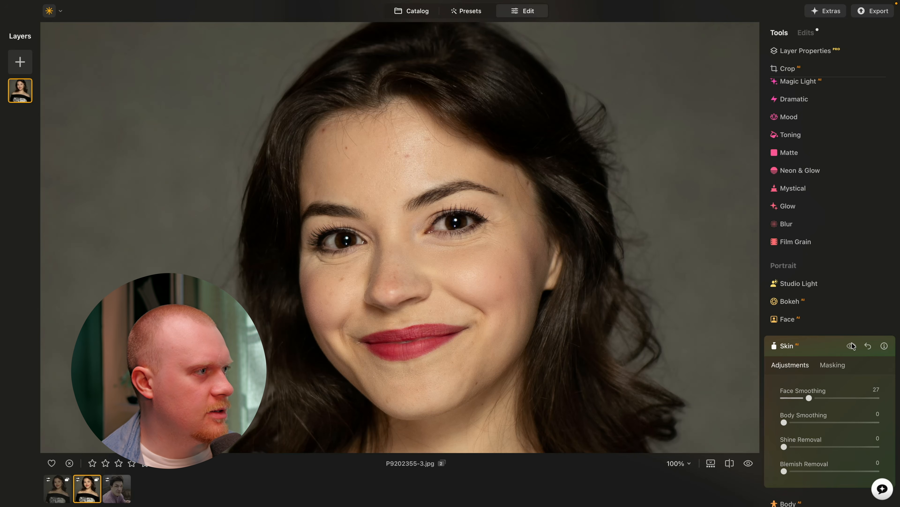
{"action": "left_click", "coordinate": [827, 398]}
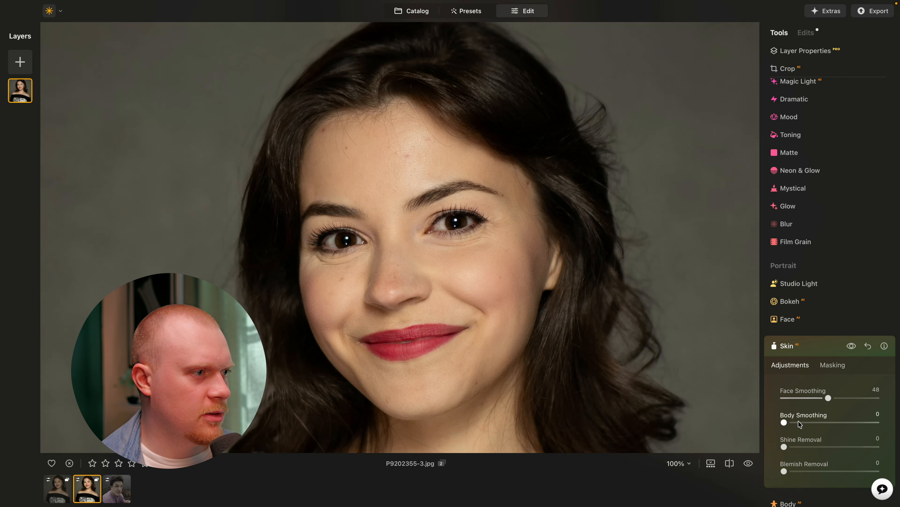
{"action": "left_click_drag", "start_coordinate": [535, 318], "coordinate": [558, 295]}
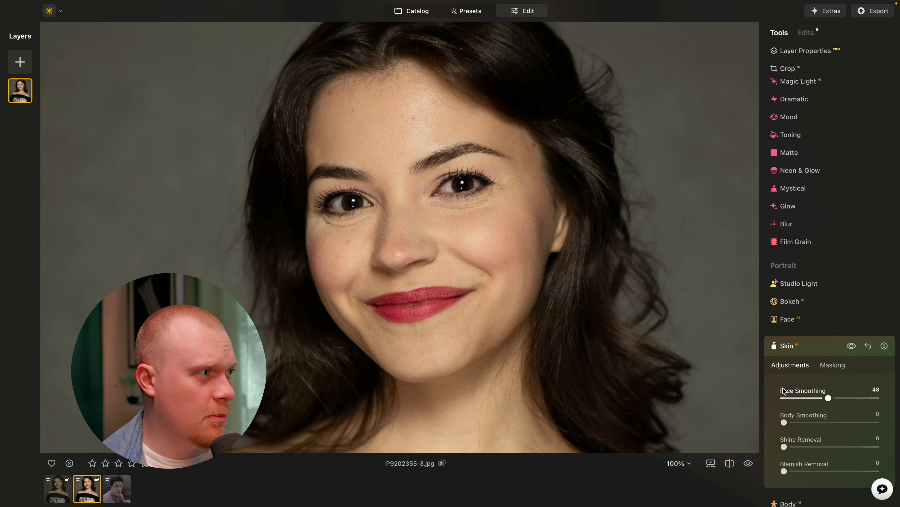
{"action": "left_click_drag", "start_coordinate": [819, 448], "coordinate": [873, 448]}
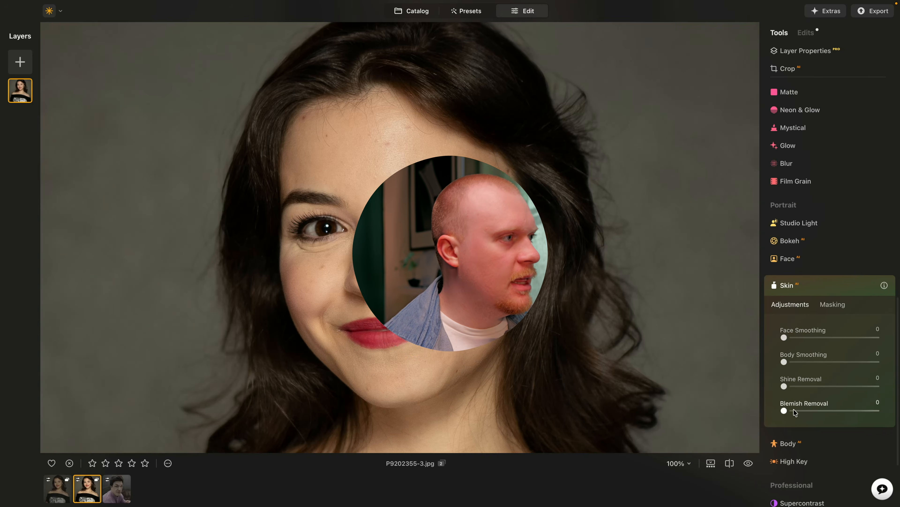
Set the Skin tool's Blemish Removal to 91.
{"action": "left_click_drag", "start_coordinate": [790, 409], "coordinate": [867, 411]}
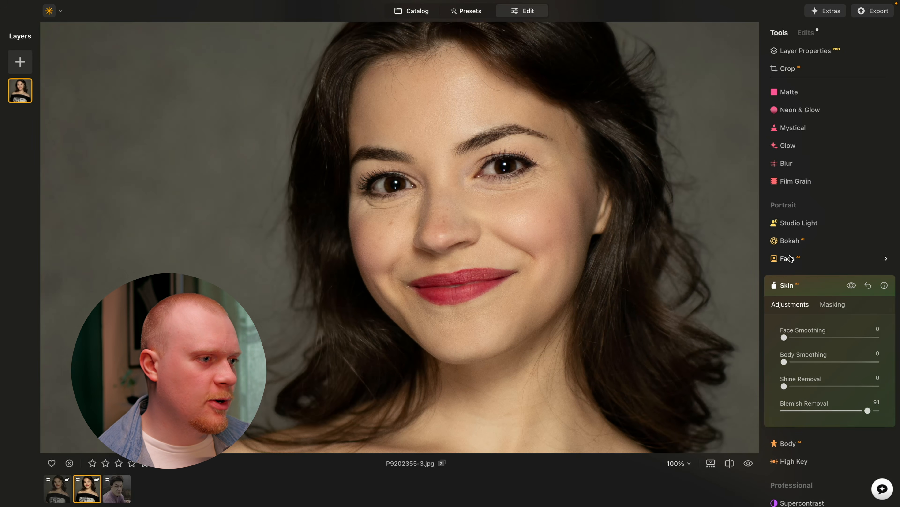
Brighten the woman's face with the Face tool by setting Face Light to 7.
{"action": "left_click", "coordinate": [790, 258]}
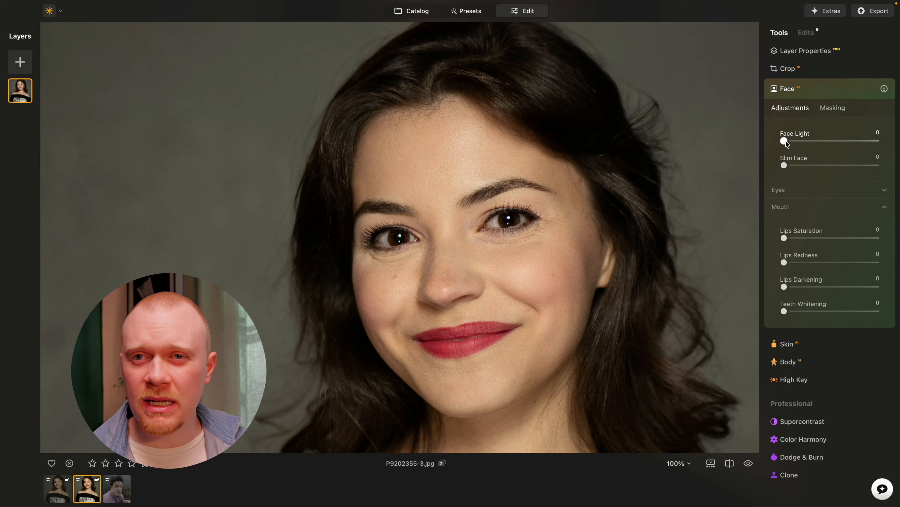
{"action": "mouse_move", "coordinate": [785, 140]}
{"action": "left_mouse_down"}
{"action": "mouse_move", "coordinate": [819, 140]}
{"action": "mouse_move", "coordinate": [797, 141]}
{"action": "left_mouse_up"}
{"action": "left_click", "coordinate": [536, 230]}
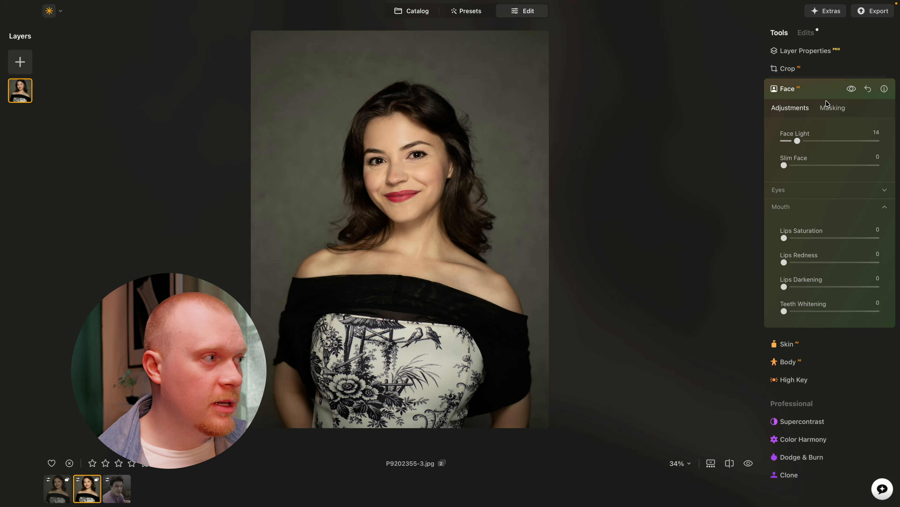
{"action": "left_click_drag", "start_coordinate": [797, 141], "coordinate": [791, 141]}
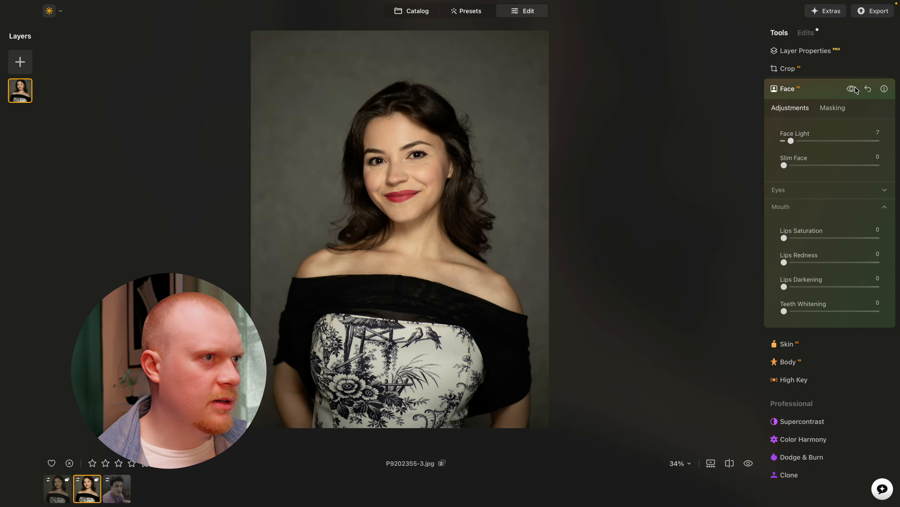
Brighten the irises by setting Iris Flare to 66 in the Face tool's eye adjustments.
{"action": "left_click", "coordinate": [376, 164]}
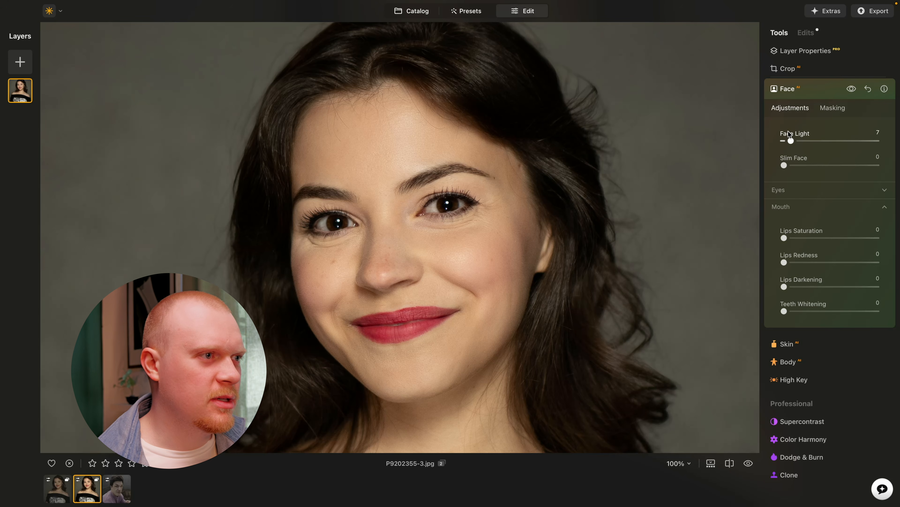
{"action": "left_click", "coordinate": [790, 190]}
{"action": "scroll", "coordinate": [455, 222], "scroll_direction": "up", "scroll_amount": 3}
{"action": "scroll", "coordinate": [455, 223], "scroll_direction": "up", "scroll_amount": 1}
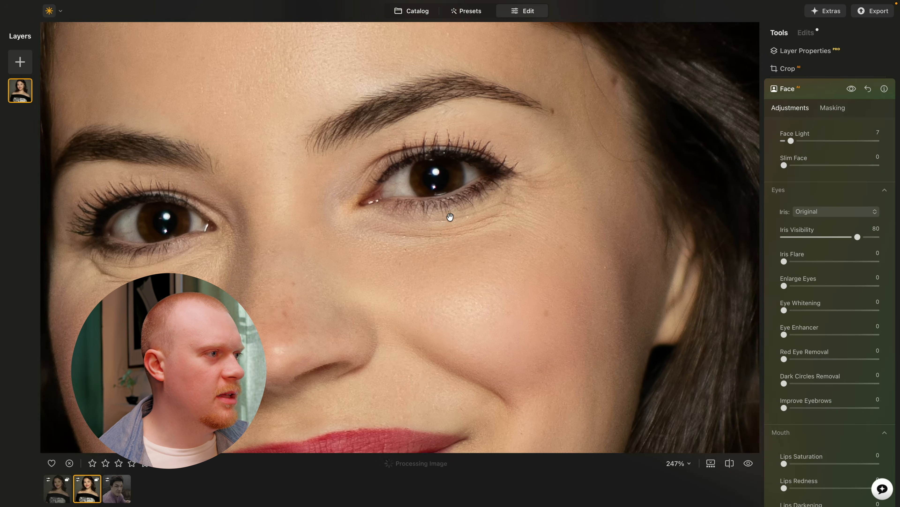
{"action": "left_click_drag", "start_coordinate": [449, 216], "coordinate": [514, 251]}
{"action": "scroll", "coordinate": [515, 251], "scroll_direction": "down", "scroll_amount": 2}
{"action": "left_click_drag", "start_coordinate": [560, 273], "coordinate": [537, 270]}
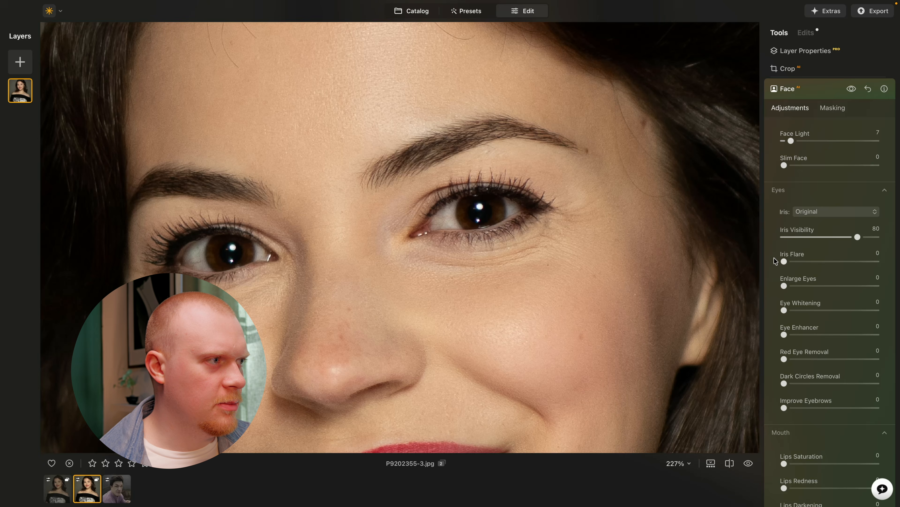
{"action": "left_click_drag", "start_coordinate": [783, 260], "coordinate": [845, 261]}
Try Enlarge Eyes at 47 and 100 on the portrait, and return it to 0.
{"action": "left_click_drag", "start_coordinate": [785, 286], "coordinate": [828, 286]}
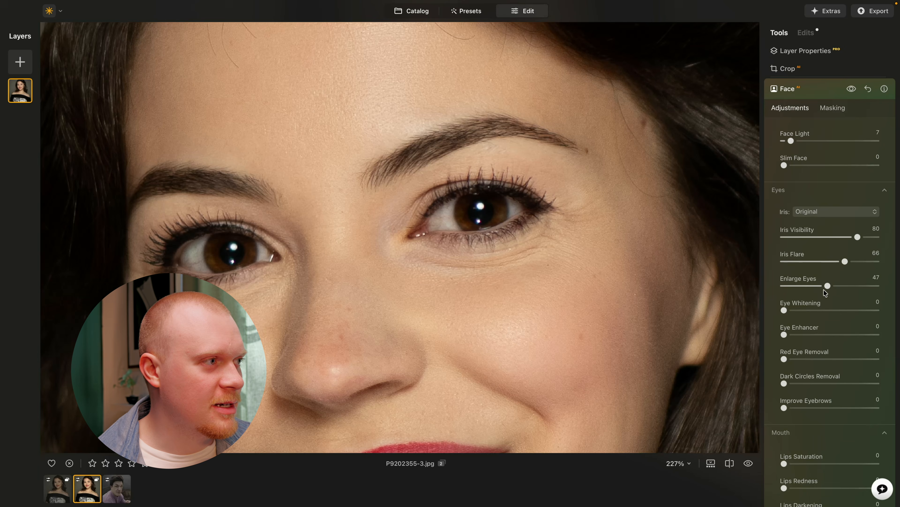
{"action": "mouse_move", "coordinate": [872, 289]}
{"action": "left_mouse_down"}
{"action": "mouse_move", "coordinate": [787, 284]}
{"action": "mouse_move", "coordinate": [876, 286]}
{"action": "left_mouse_up"}
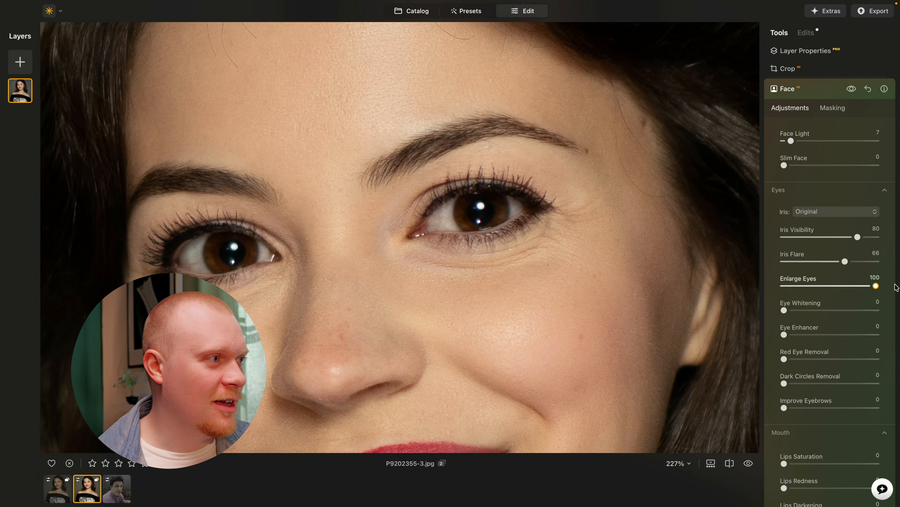
{"action": "left_click", "coordinate": [491, 266]}
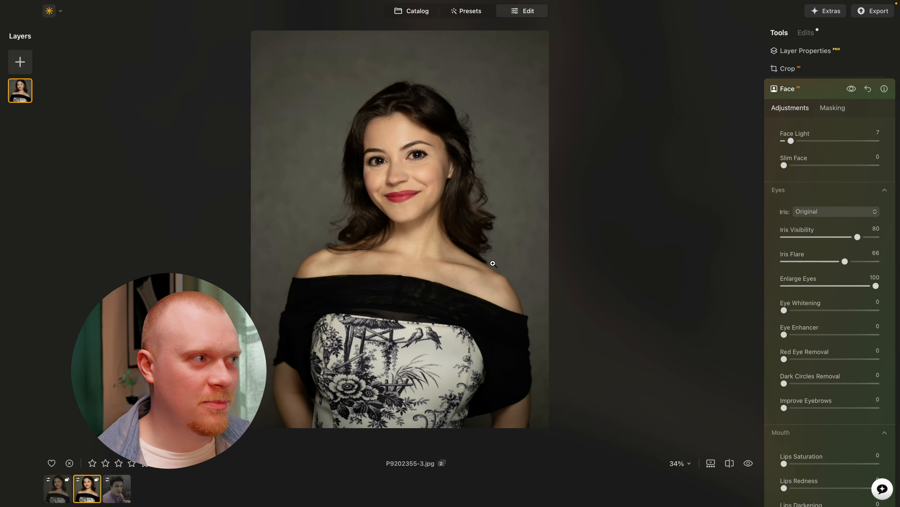
{"action": "left_click", "coordinate": [395, 167]}
{"action": "left_click_drag", "start_coordinate": [834, 286], "coordinate": [754, 282]}
Set Eye Whitening to 78 and compare the eyes with and without the Face adjustments.
{"action": "scroll", "coordinate": [462, 170], "scroll_direction": "up", "scroll_amount": 5}
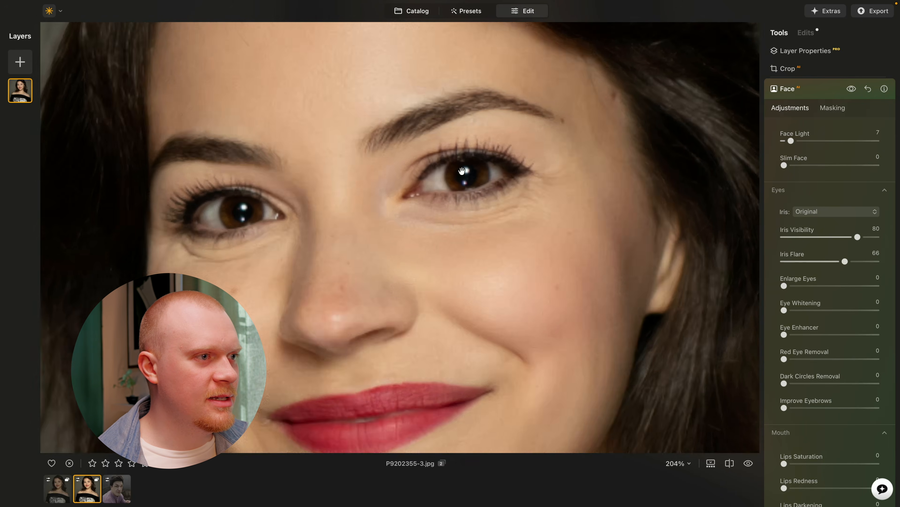
{"action": "scroll", "coordinate": [462, 170], "scroll_direction": "down", "scroll_amount": 1}
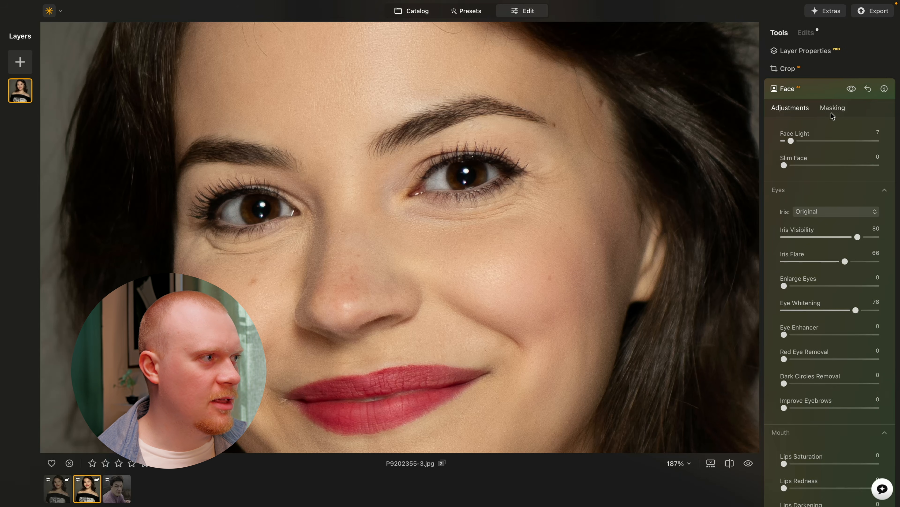
{"action": "left_click", "coordinate": [850, 89]}
{"action": "left_click", "coordinate": [850, 90]}
{"action": "left_click", "coordinate": [851, 90]}
{"action": "left_click", "coordinate": [851, 91]}
{"action": "left_click", "coordinate": [851, 90]}
{"action": "left_click", "coordinate": [851, 90]}
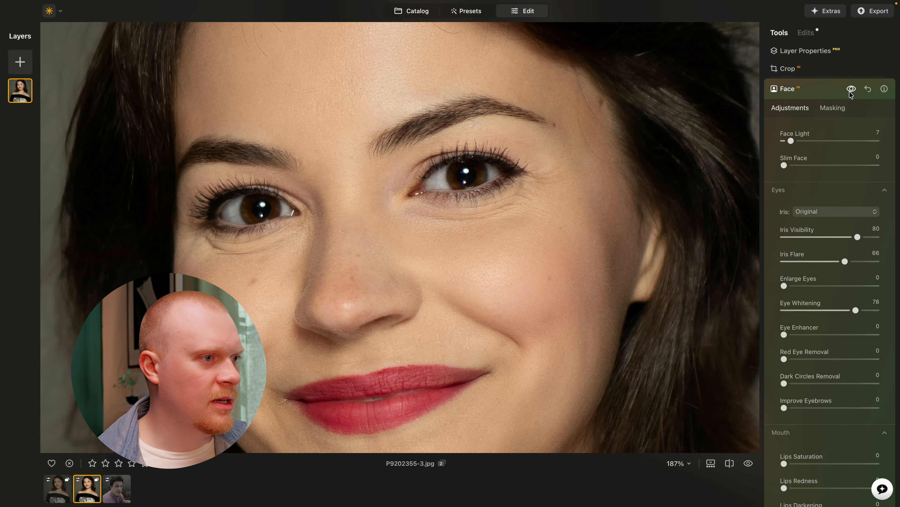
Set Eye Enhancer to 100 and keep Red Eye Removal at 0.
{"action": "left_click_drag", "start_coordinate": [785, 334], "coordinate": [863, 334]}
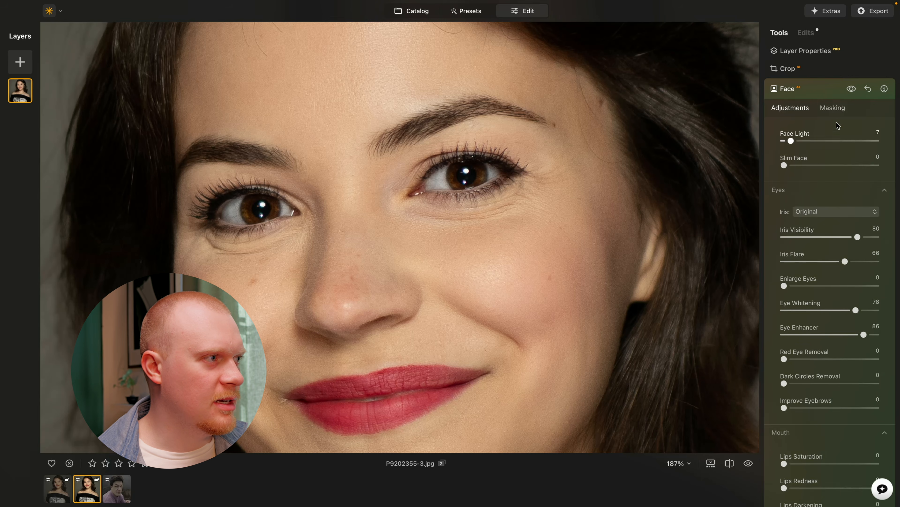
{"action": "left_click", "coordinate": [852, 93]}
{"action": "left_click_drag", "start_coordinate": [864, 334], "coordinate": [881, 335]}
{"action": "left_click_drag", "start_coordinate": [784, 359], "coordinate": [745, 358]}
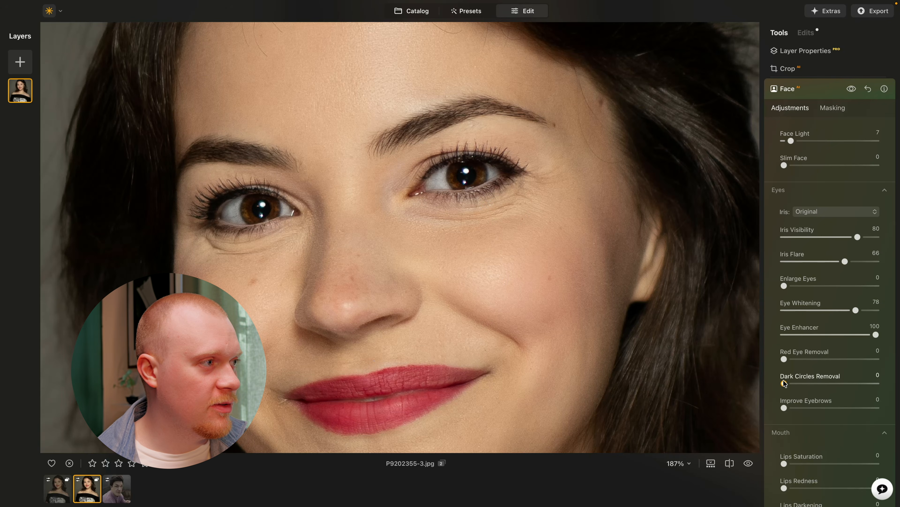
Set Dark Circles Removal to 32 and Improve Eyebrows to 12, comparing the eyes with and without the Face adjustments.
{"action": "left_click_drag", "start_coordinate": [868, 388], "coordinate": [815, 384]}
{"action": "left_click", "coordinate": [852, 90]}
{"action": "left_click", "coordinate": [853, 90]}
{"action": "left_click", "coordinate": [853, 90]}
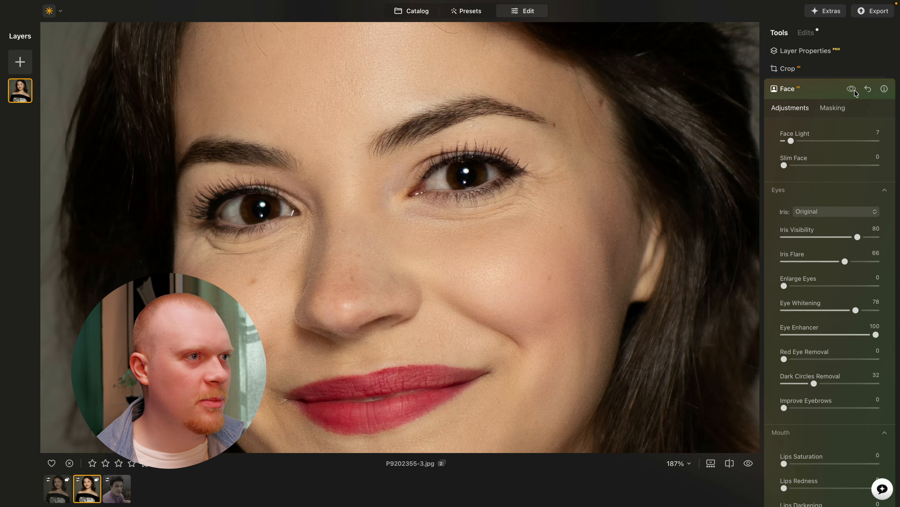
{"action": "left_click", "coordinate": [852, 89]}
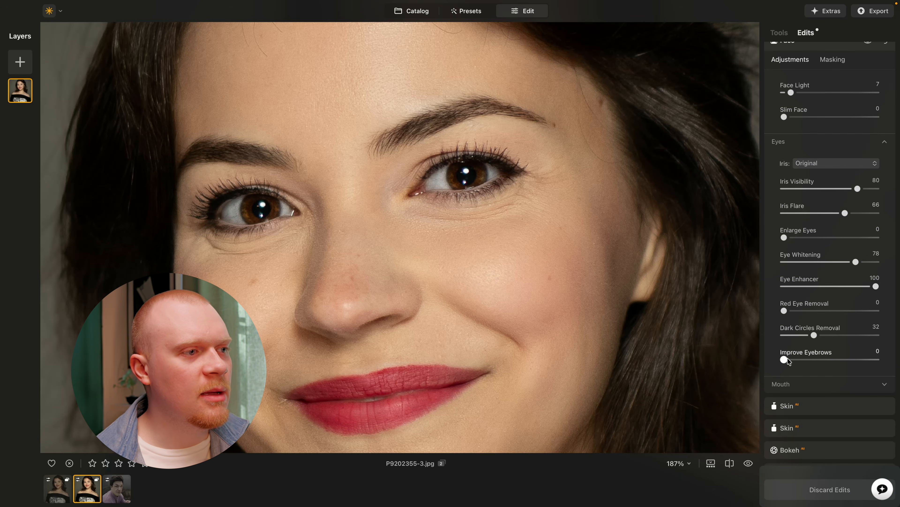
{"action": "mouse_move", "coordinate": [787, 357]}
{"action": "left_mouse_down"}
{"action": "mouse_move", "coordinate": [868, 358]}
{"action": "mouse_move", "coordinate": [718, 346]}
{"action": "mouse_move", "coordinate": [893, 352]}
{"action": "mouse_move", "coordinate": [795, 360]}
{"action": "left_mouse_up"}
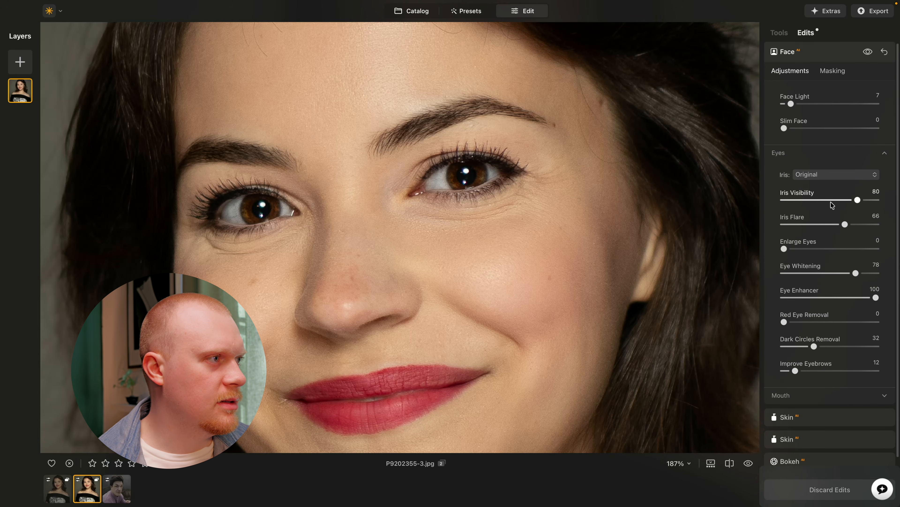
Deepen the lip color with Lips Saturation 19, Lips Redness 18 and Lips Darkening 12.
{"action": "left_click", "coordinate": [784, 383]}
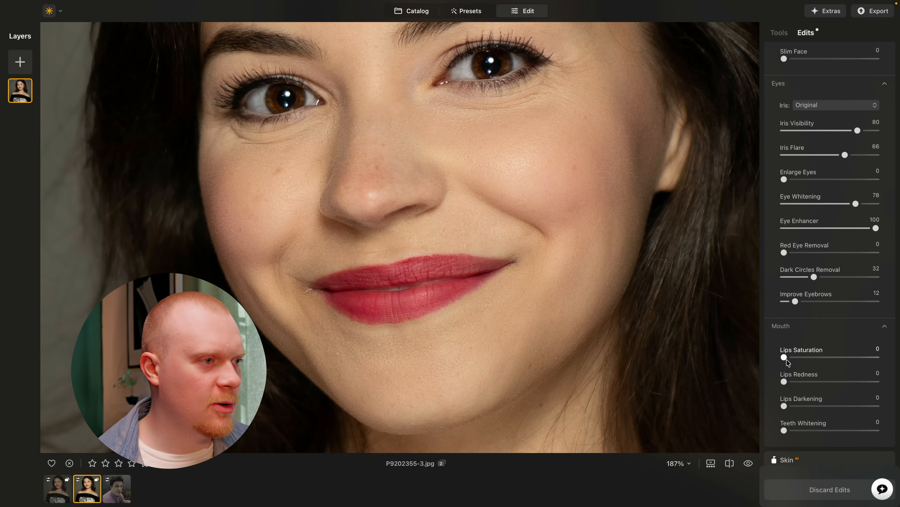
{"action": "mouse_move", "coordinate": [816, 356]}
{"action": "left_mouse_down"}
{"action": "mouse_move", "coordinate": [845, 352]}
{"action": "mouse_move", "coordinate": [811, 357]}
{"action": "mouse_move", "coordinate": [801, 382]}
{"action": "mouse_move", "coordinate": [807, 357]}
{"action": "left_mouse_up"}
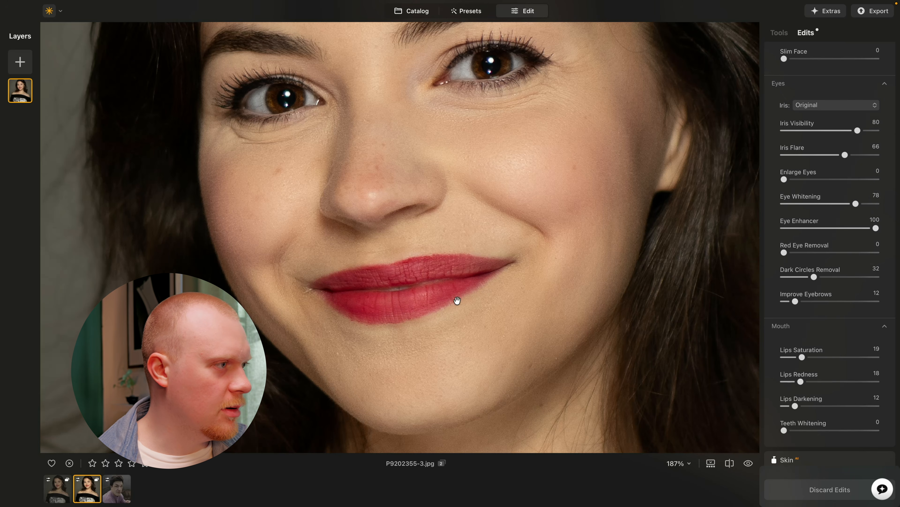
{"action": "double_click", "coordinate": [399, 237]}
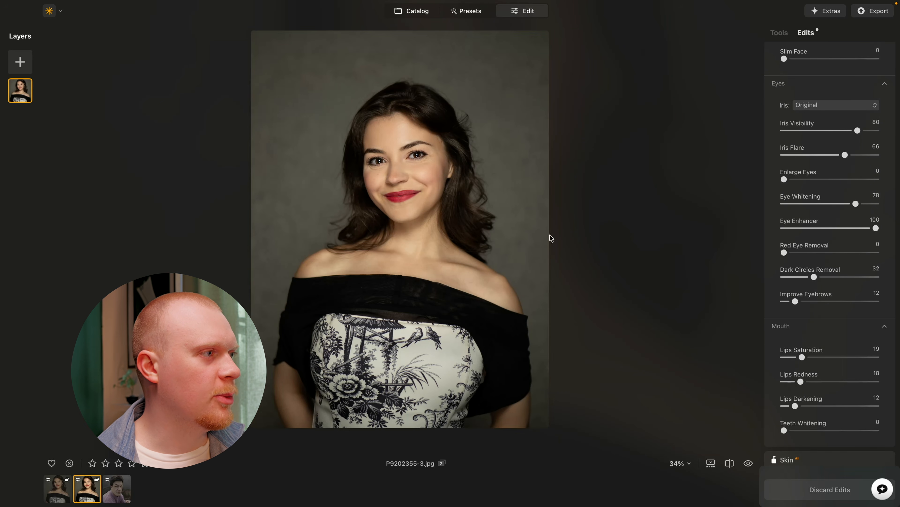
Compare the woman's portrait with and without the Face edit and the Skin blemish removal edit.
{"action": "scroll", "coordinate": [815, 411], "scroll_direction": "down", "scroll_amount": 5}
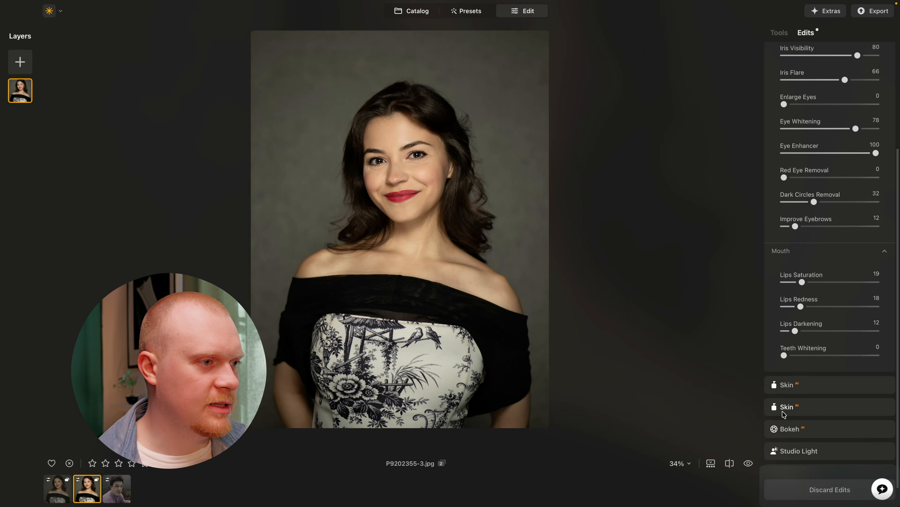
{"action": "scroll", "coordinate": [869, 52], "scroll_direction": "up", "scroll_amount": 9}
{"action": "left_click", "coordinate": [868, 52]}
{"action": "left_click", "coordinate": [868, 52]}
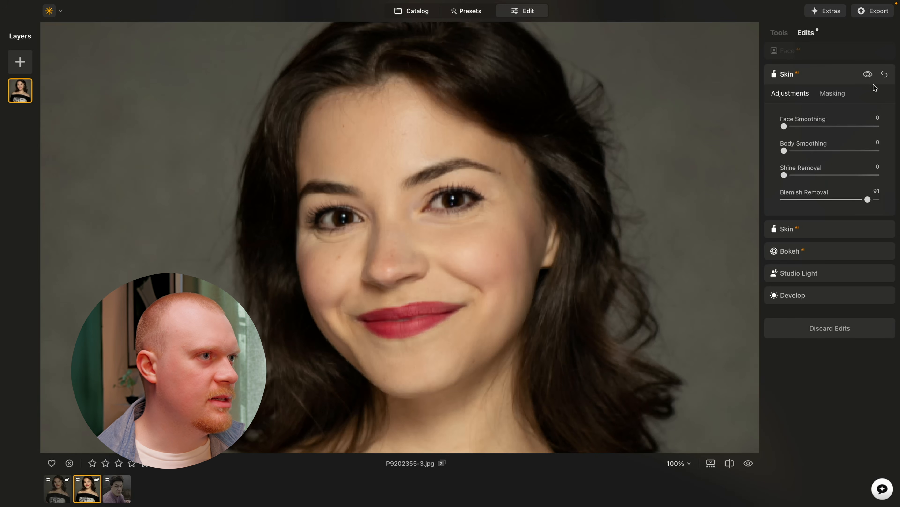
{"action": "left_click", "coordinate": [868, 75]}
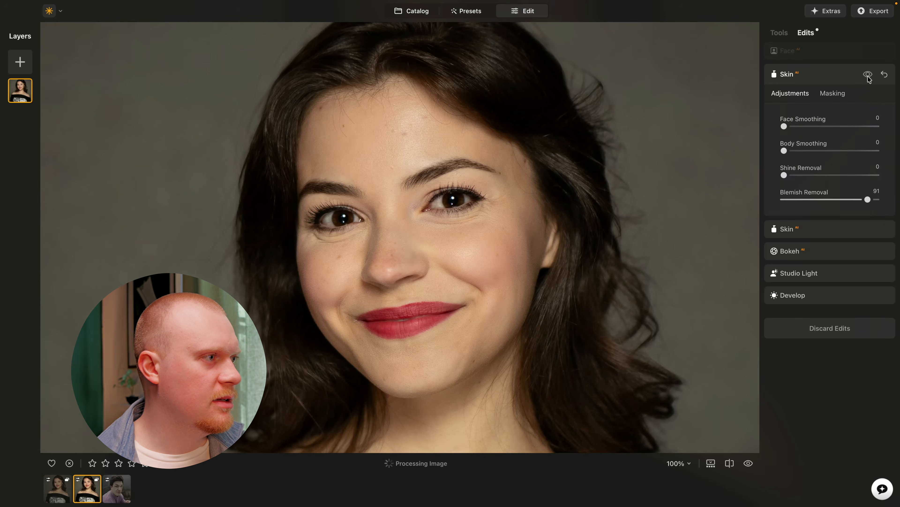
{"action": "left_click", "coordinate": [868, 75]}
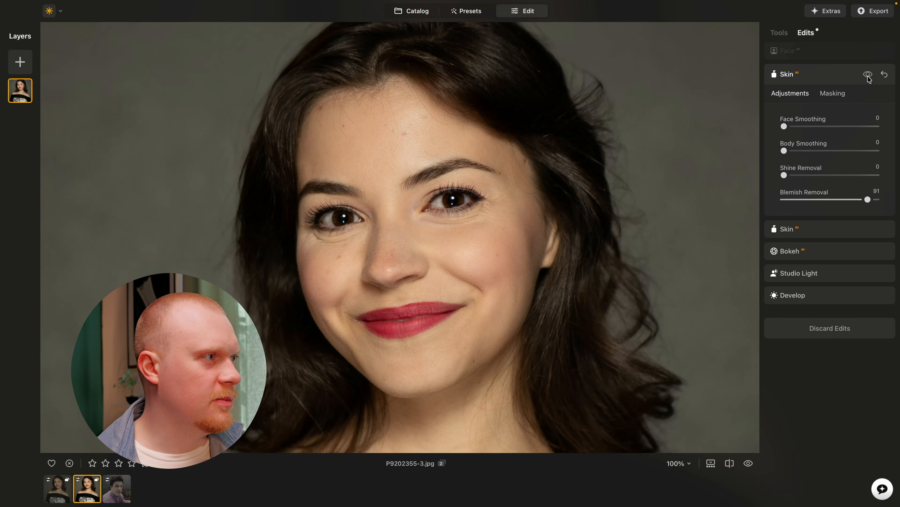
{"action": "left_click", "coordinate": [786, 229]}
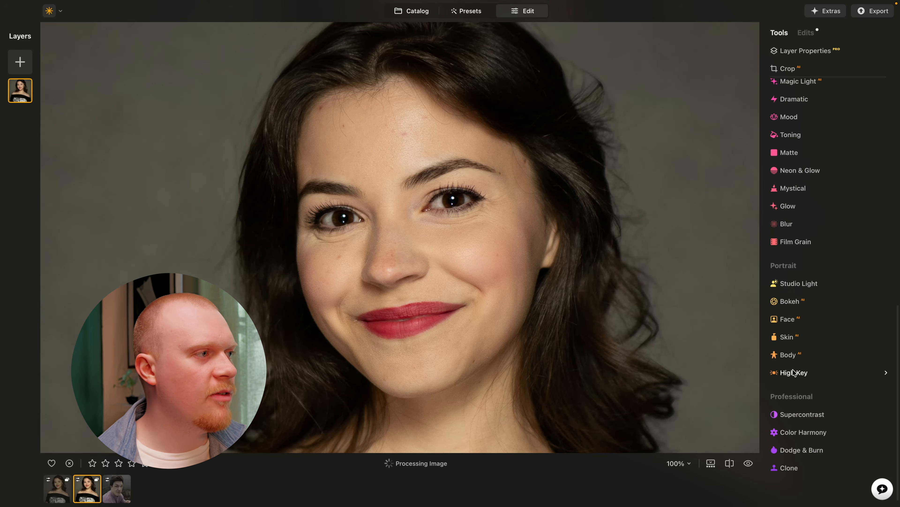
Try the High Key effect at Amount 11 on the woman's portrait, and reset it.
{"action": "left_click", "coordinate": [793, 371]}
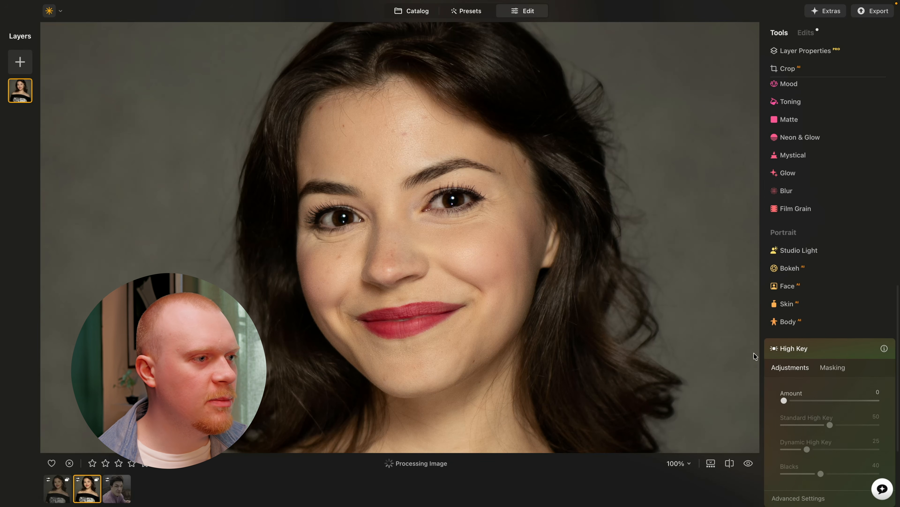
{"action": "left_click_drag", "start_coordinate": [784, 401], "coordinate": [799, 401]}
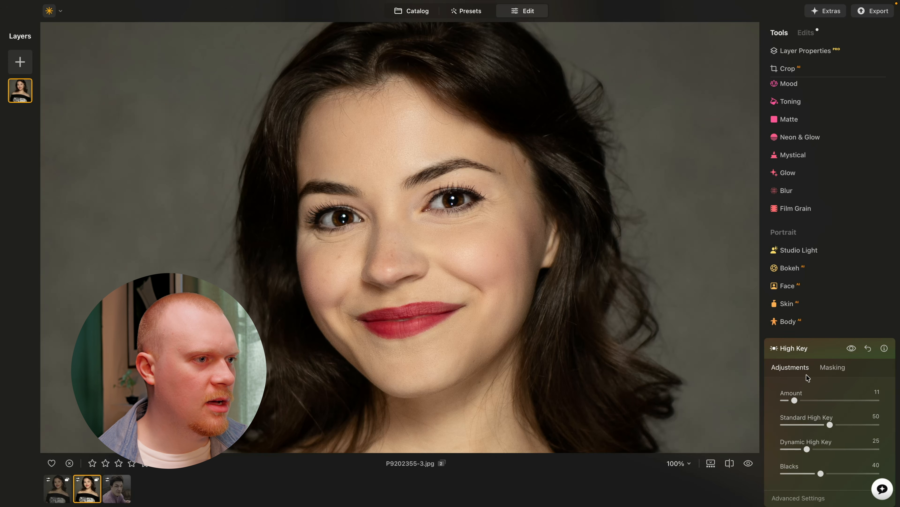
{"action": "left_click", "coordinate": [870, 349]}
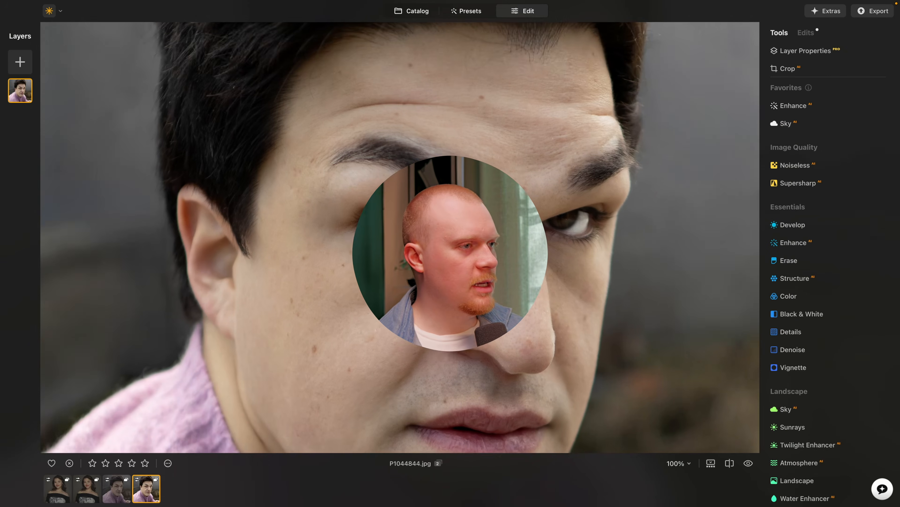
Add a Studio Light with Amount 8 to the man's portrait and place it on the chest of the sweater.
{"action": "left_click_drag", "start_coordinate": [444, 213], "coordinate": [416, 165]}
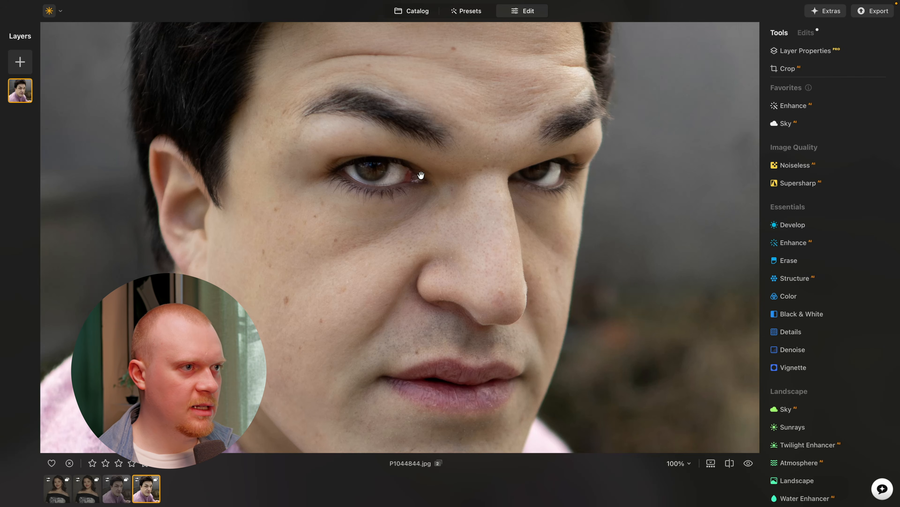
{"action": "scroll", "coordinate": [786, 300], "scroll_direction": "down", "scroll_amount": 10}
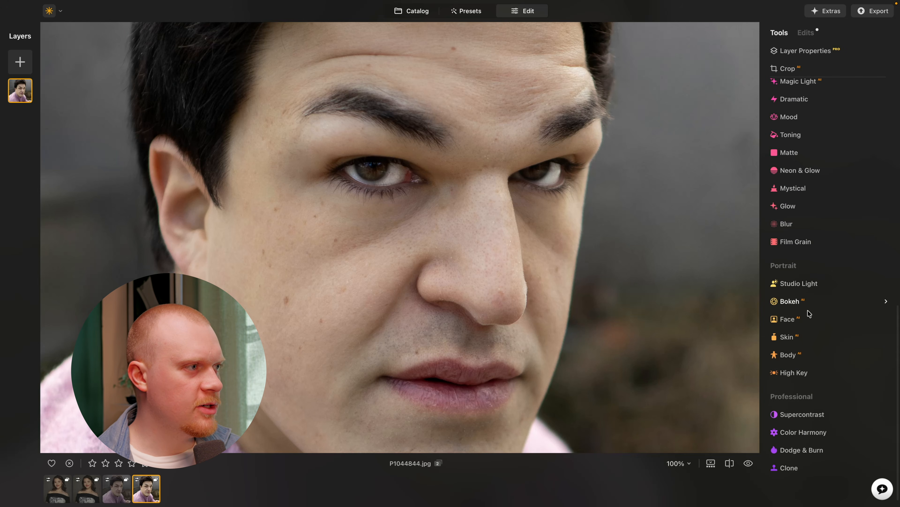
{"action": "double_click", "coordinate": [511, 215]}
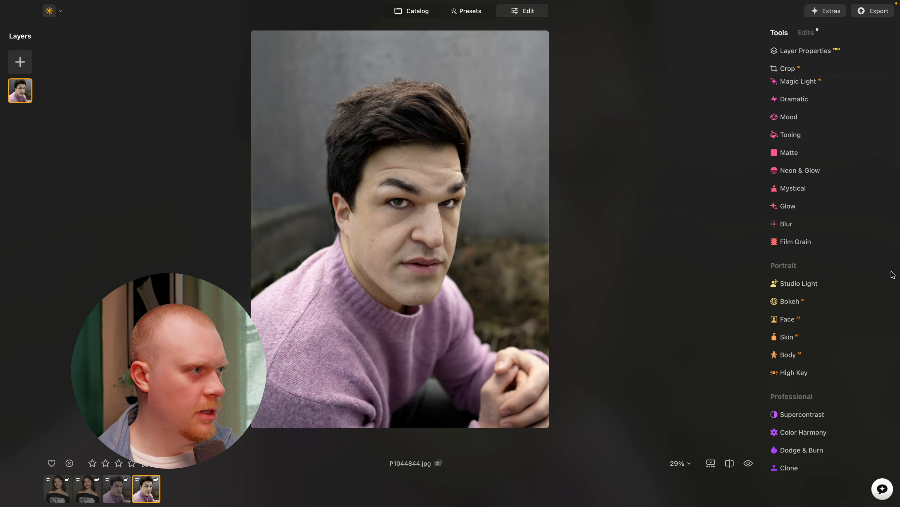
{"action": "left_click", "coordinate": [799, 283]}
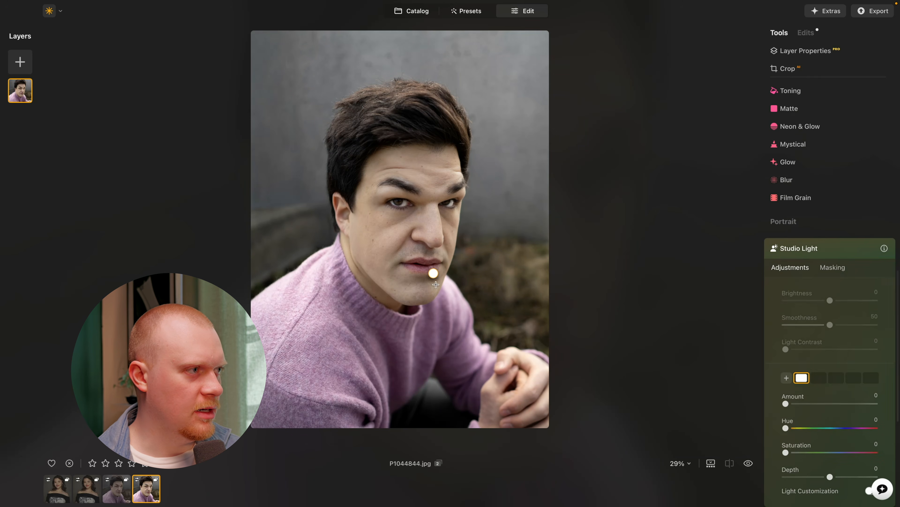
{"action": "left_click_drag", "start_coordinate": [433, 274], "coordinate": [341, 318]}
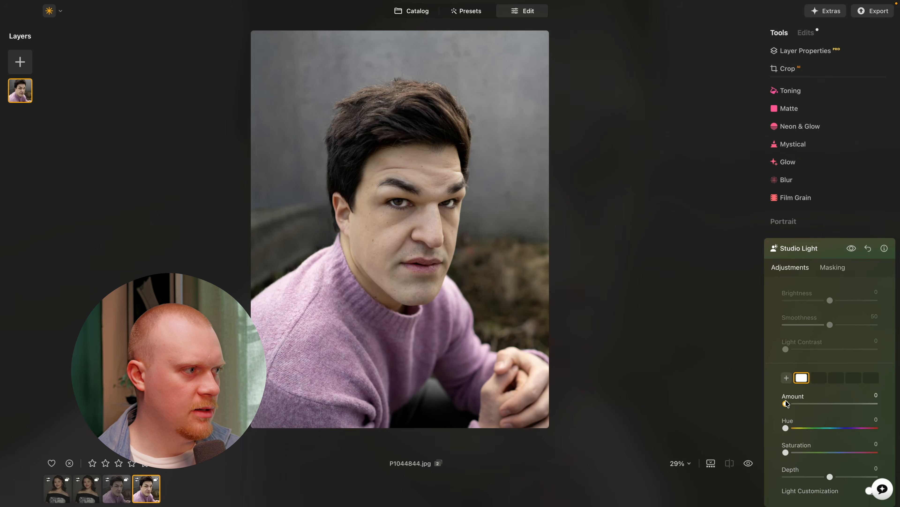
{"action": "left_click_drag", "start_coordinate": [785, 403], "coordinate": [792, 403]}
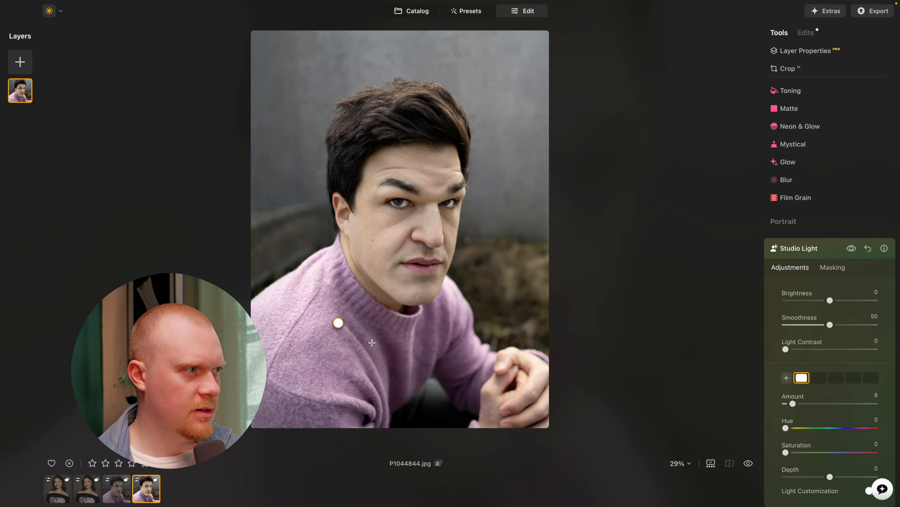
{"action": "left_click_drag", "start_coordinate": [336, 326], "coordinate": [421, 345]}
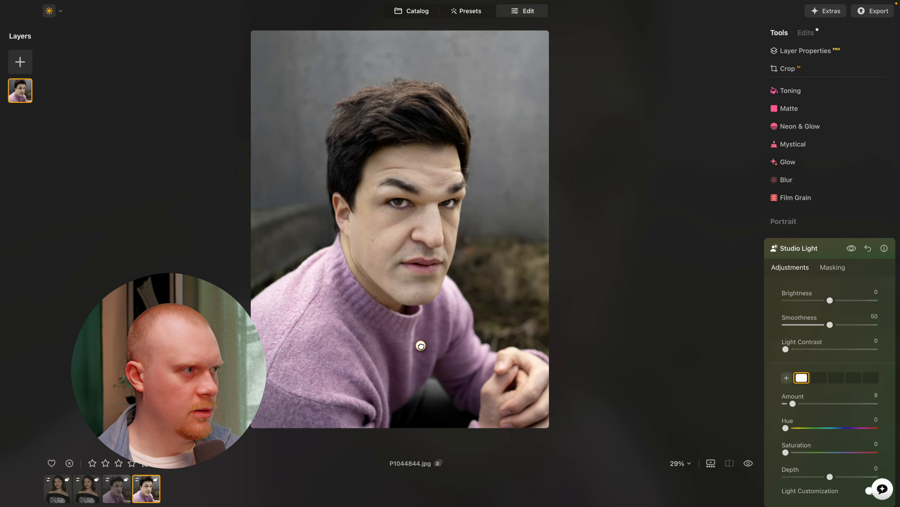
Set the Studio Light's Depth to 100, moving the light to the man's eyebrow, and compare the portrait with and without it.
{"action": "left_click", "coordinate": [851, 251]}
{"action": "left_click_drag", "start_coordinate": [428, 348], "coordinate": [373, 188]}
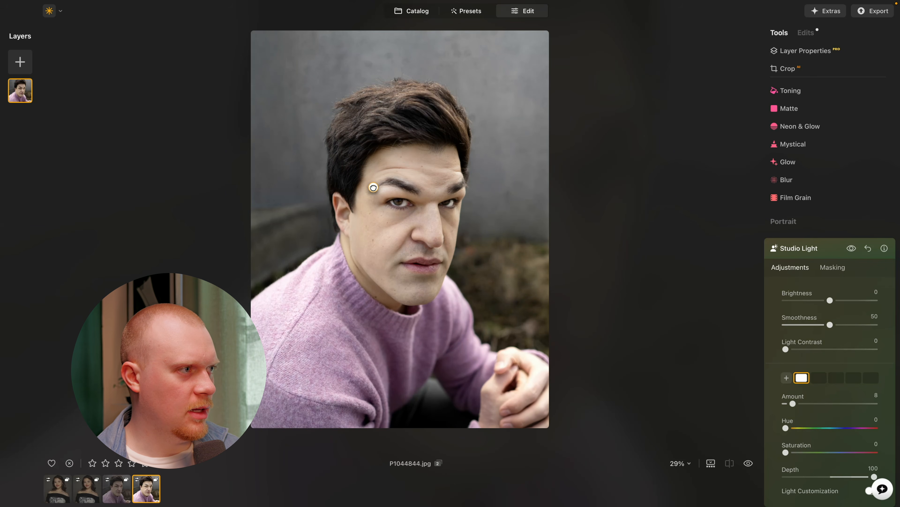
{"action": "left_click", "coordinate": [851, 249]}
{"action": "left_click", "coordinate": [851, 248]}
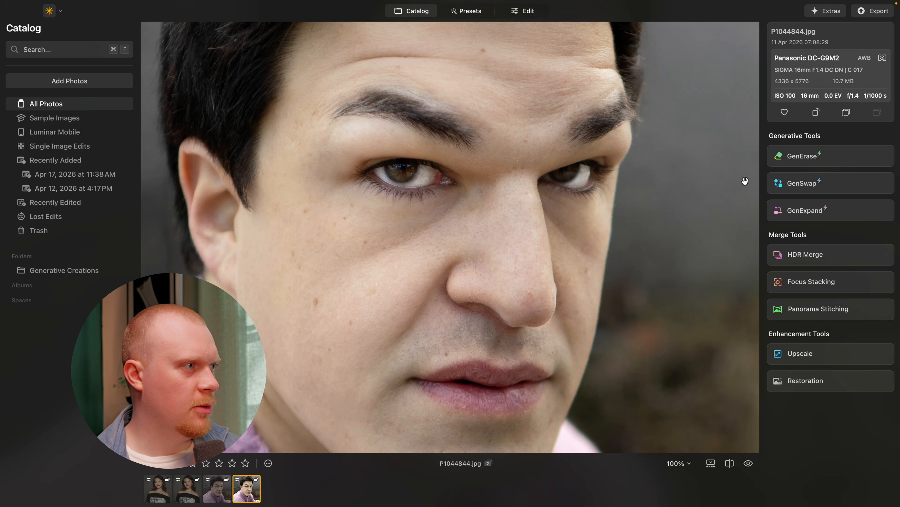
Return to editing the man's portrait and set Iris Flare to 40 in the Face tool.
{"action": "left_click", "coordinate": [522, 11]}
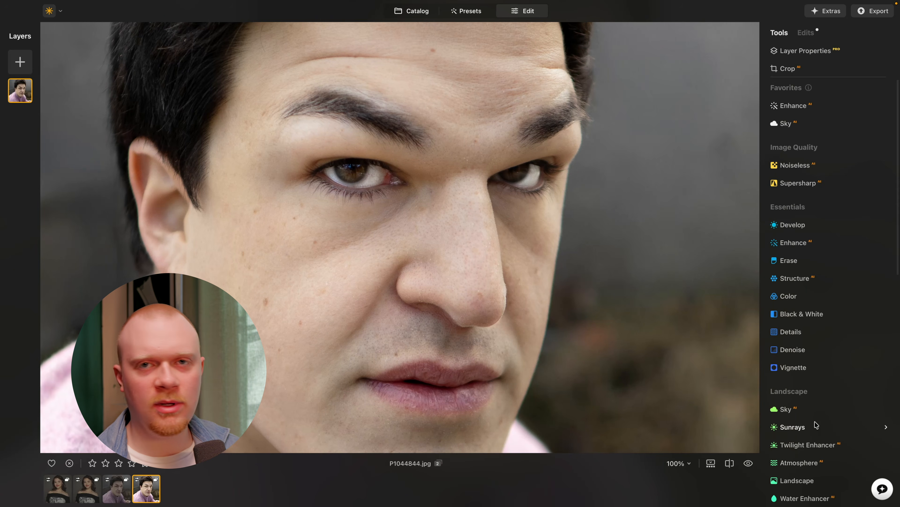
{"action": "scroll", "coordinate": [816, 391], "scroll_direction": "down", "scroll_amount": 12}
{"action": "scroll", "coordinate": [816, 391], "scroll_direction": "down", "scroll_amount": 1}
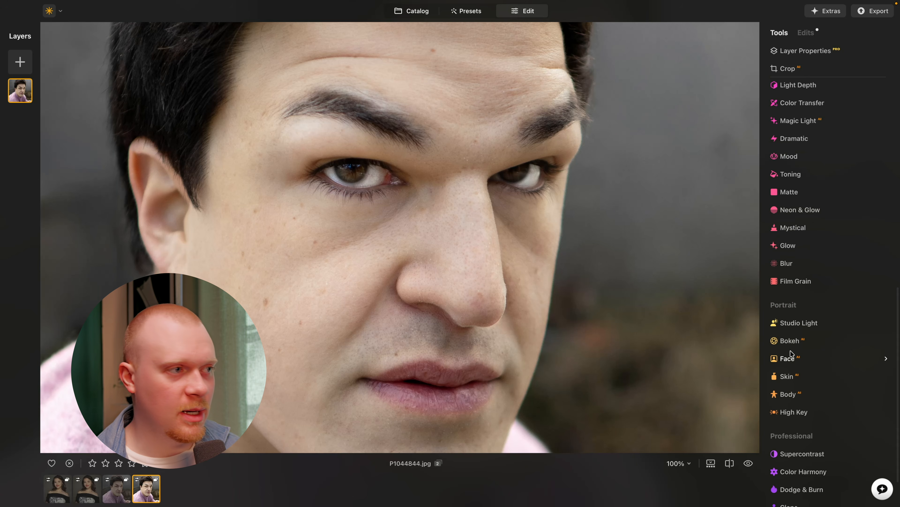
{"action": "left_click", "coordinate": [789, 362]}
{"action": "left_click_drag", "start_coordinate": [449, 165], "coordinate": [450, 193]}
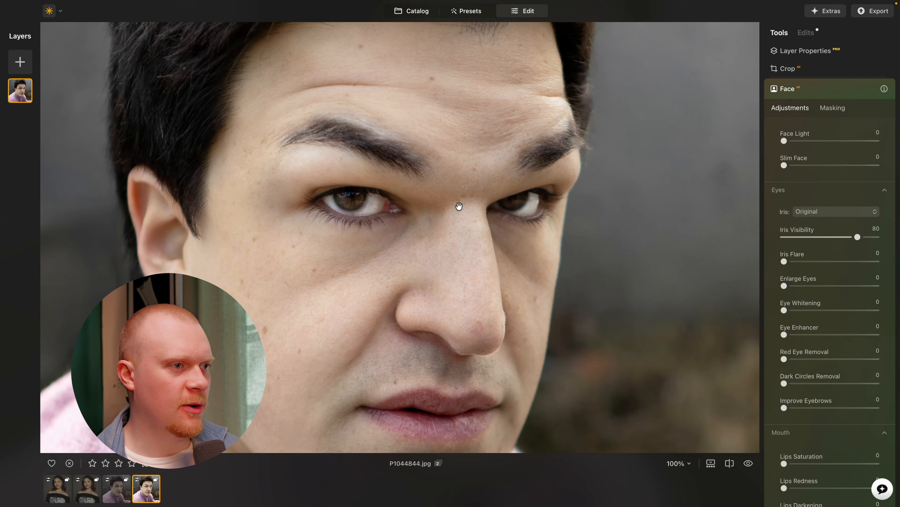
{"action": "left_click_drag", "start_coordinate": [784, 261], "coordinate": [821, 262]}
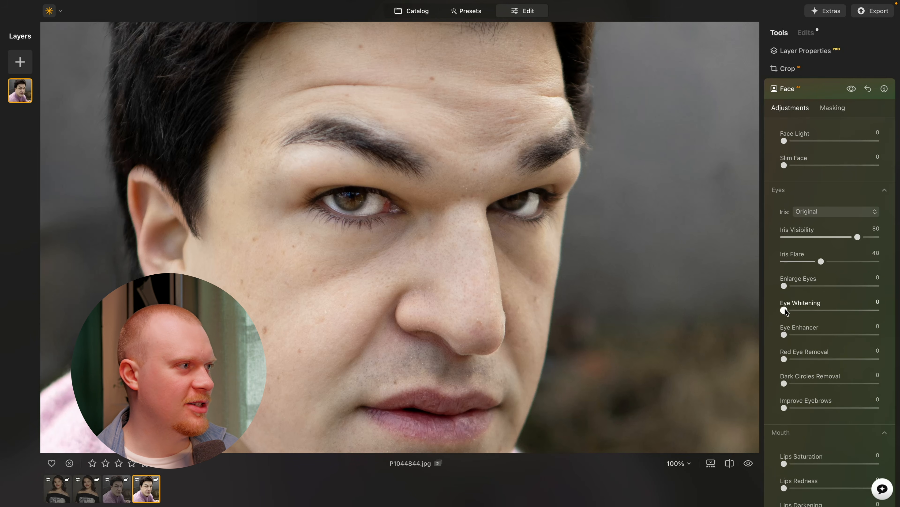
Set Eye Whitening to 100 and Eye Enhancer to 84, trying Red Eye Removal and returning it to 0.
{"action": "left_click_drag", "start_coordinate": [784, 310], "coordinate": [897, 310]}
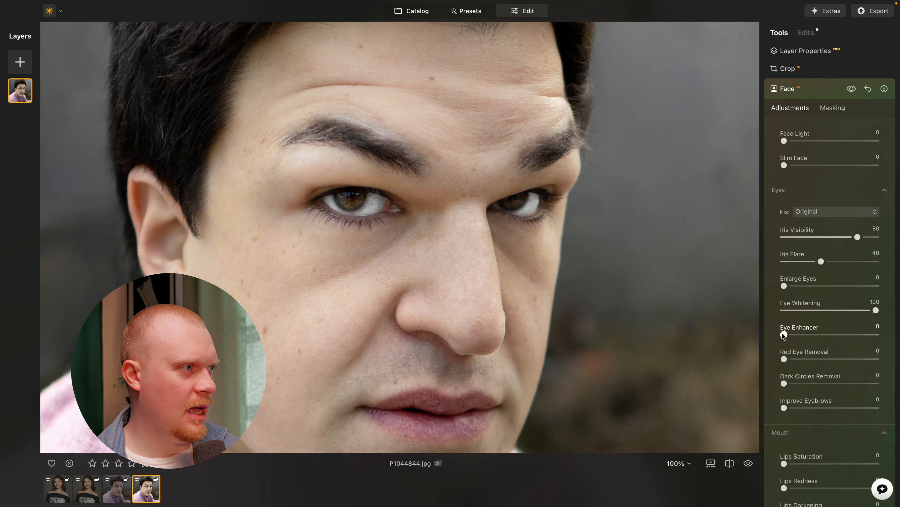
{"action": "left_click_drag", "start_coordinate": [782, 333], "coordinate": [862, 334]}
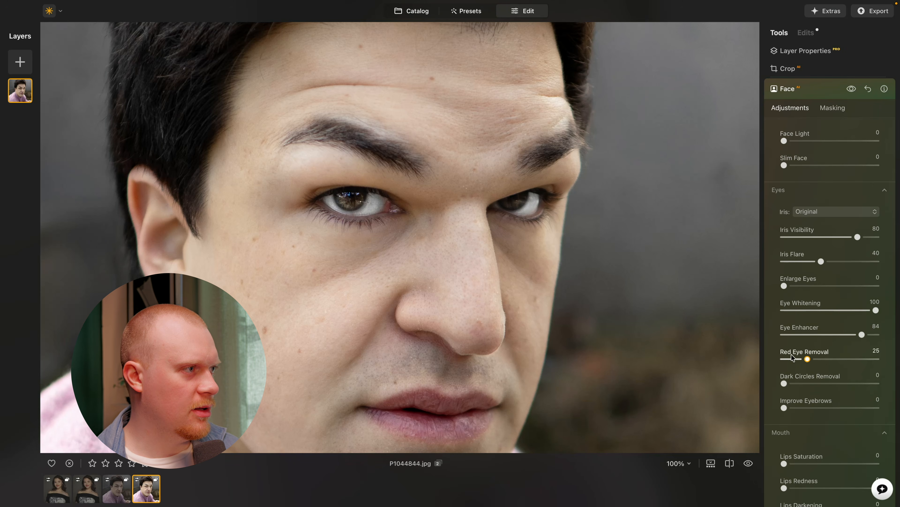
{"action": "mouse_move", "coordinate": [758, 354]}
{"action": "left_mouse_down"}
{"action": "mouse_move", "coordinate": [897, 352]}
{"action": "mouse_move", "coordinate": [802, 345]}
{"action": "mouse_move", "coordinate": [880, 350]}
{"action": "mouse_move", "coordinate": [440, 225]}
{"action": "mouse_move", "coordinate": [853, 365]}
{"action": "mouse_move", "coordinate": [874, 358]}
{"action": "mouse_move", "coordinate": [717, 352]}
{"action": "mouse_move", "coordinate": [766, 367]}
{"action": "left_mouse_up"}
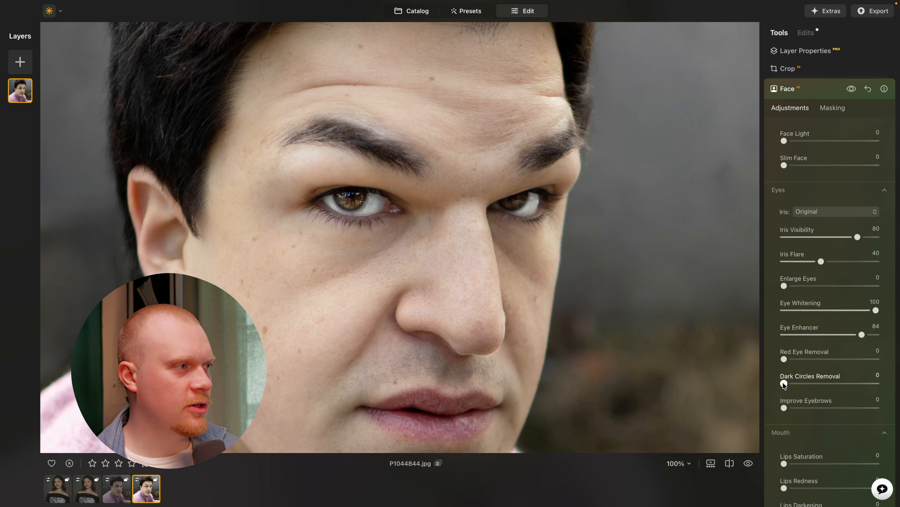
Set Dark Circles Removal to 67 and compare the man's eyes with and without the Face adjustments.
{"action": "left_click_drag", "start_coordinate": [783, 382], "coordinate": [831, 383]}
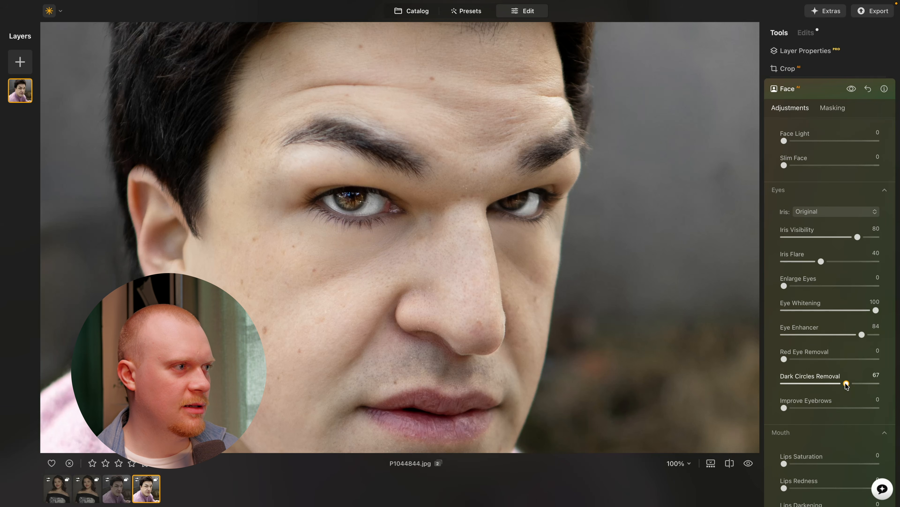
{"action": "mouse_move", "coordinate": [847, 385]}
{"action": "left_mouse_down"}
{"action": "mouse_move", "coordinate": [865, 385]}
{"action": "mouse_move", "coordinate": [852, 388]}
{"action": "left_mouse_up"}
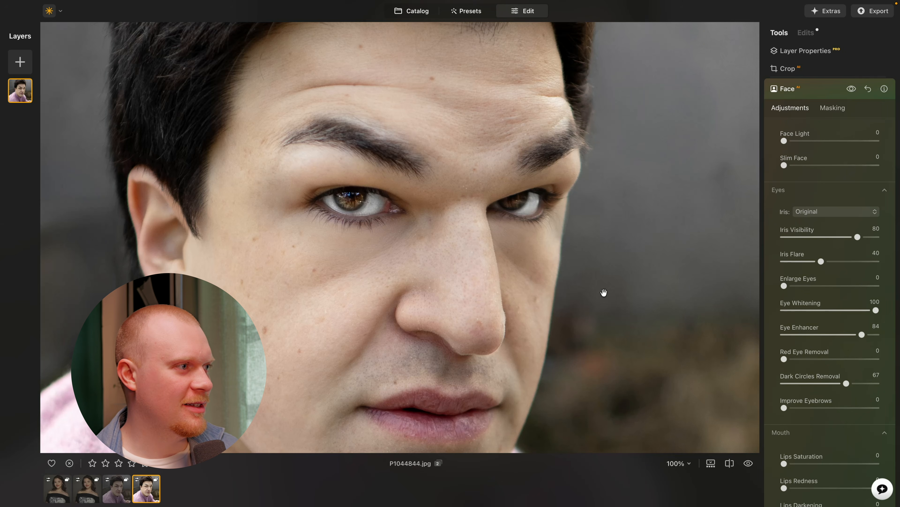
{"action": "left_click", "coordinate": [853, 90]}
{"action": "left_click", "coordinate": [853, 89]}
{"action": "left_click", "coordinate": [854, 90]}
{"action": "left_click", "coordinate": [854, 89]}
{"action": "left_click", "coordinate": [854, 90]}
{"action": "left_click", "coordinate": [854, 90]}
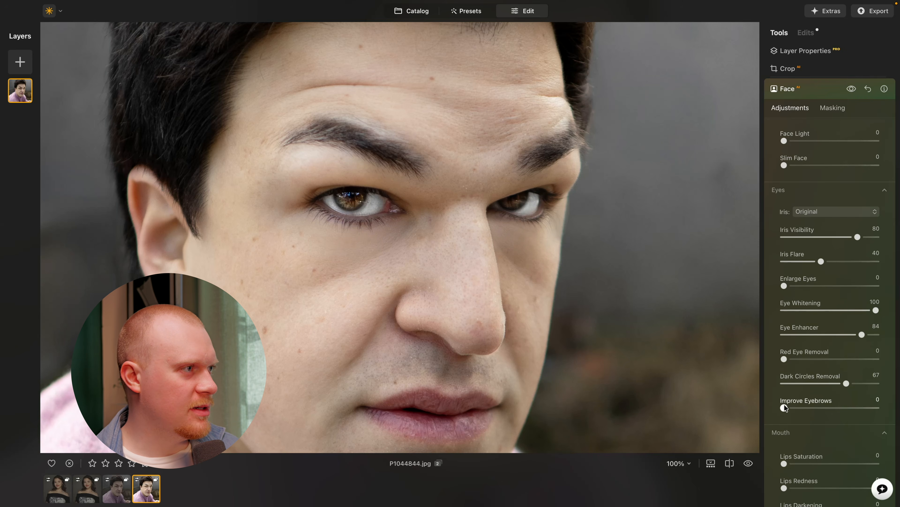
Set Improve Eyebrows to 34 and compare the man's eyebrows with and without the Face adjustments.
{"action": "left_click_drag", "start_coordinate": [785, 406], "coordinate": [814, 407]}
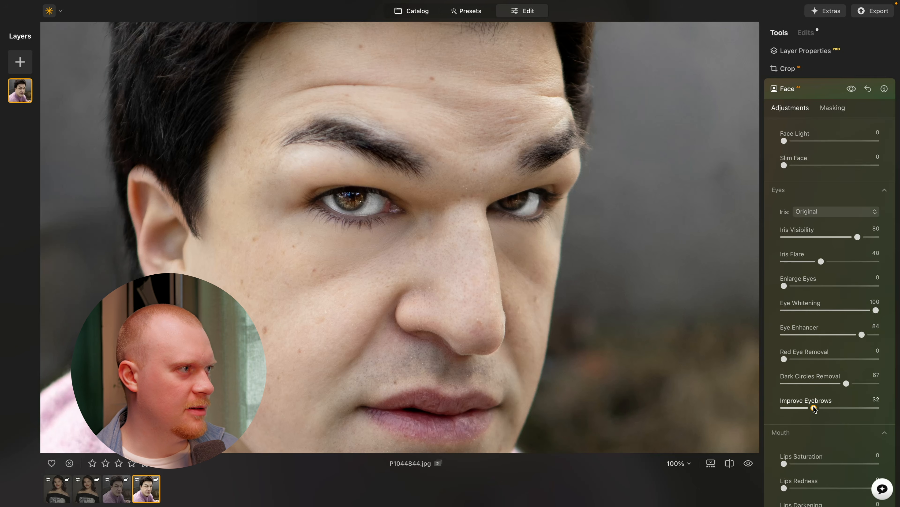
{"action": "left_click", "coordinate": [854, 90]}
{"action": "left_click", "coordinate": [851, 91]}
{"action": "left_click", "coordinate": [850, 91]}
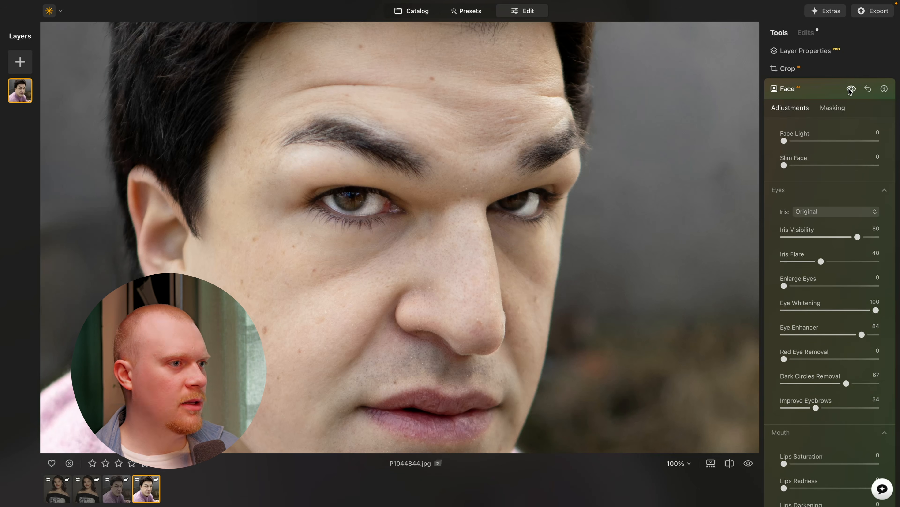
Set Lips Saturation to 11 and Lips Redness to 17, darken the lips slightly, and compare the result with and without the Face adjustments.
{"action": "scroll", "coordinate": [790, 302], "scroll_direction": "down", "scroll_amount": 5}
{"action": "left_click_drag", "start_coordinate": [507, 336], "coordinate": [537, 243]}
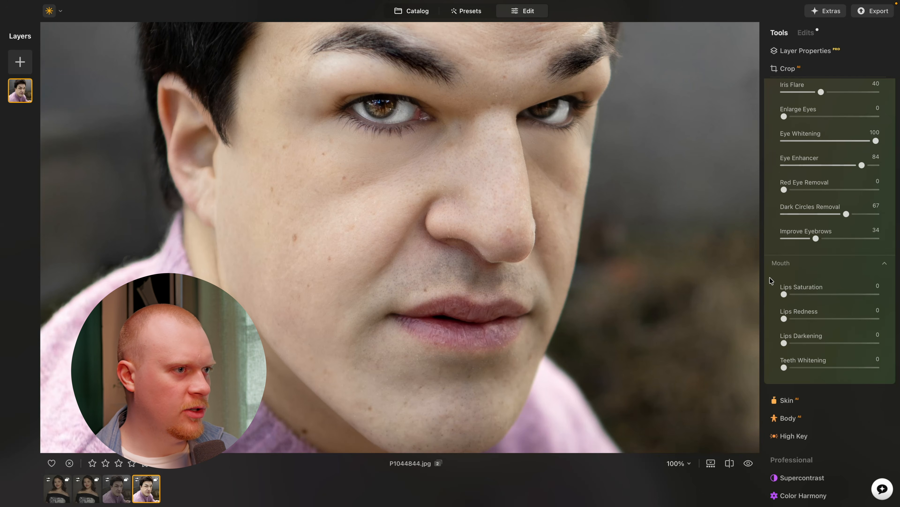
{"action": "left_click_drag", "start_coordinate": [793, 294], "coordinate": [802, 325]}
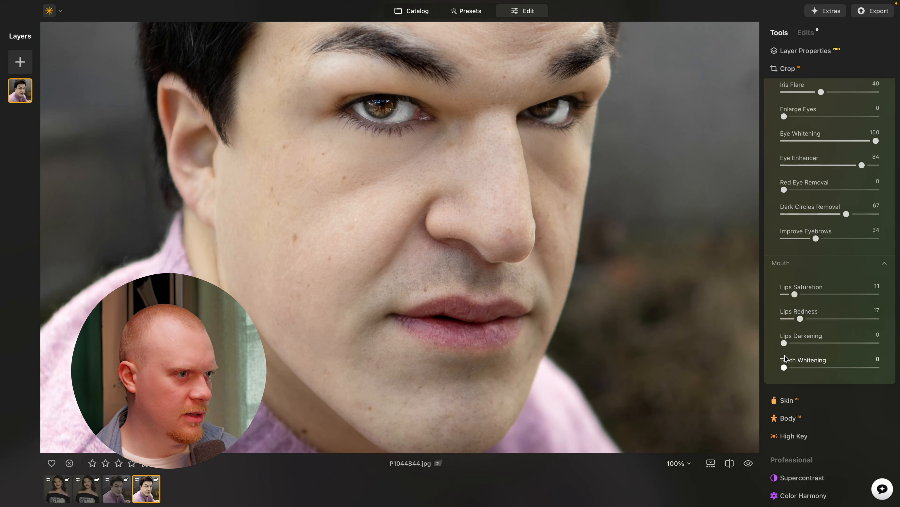
{"action": "scroll", "coordinate": [852, 87], "scroll_direction": "up", "scroll_amount": 5}
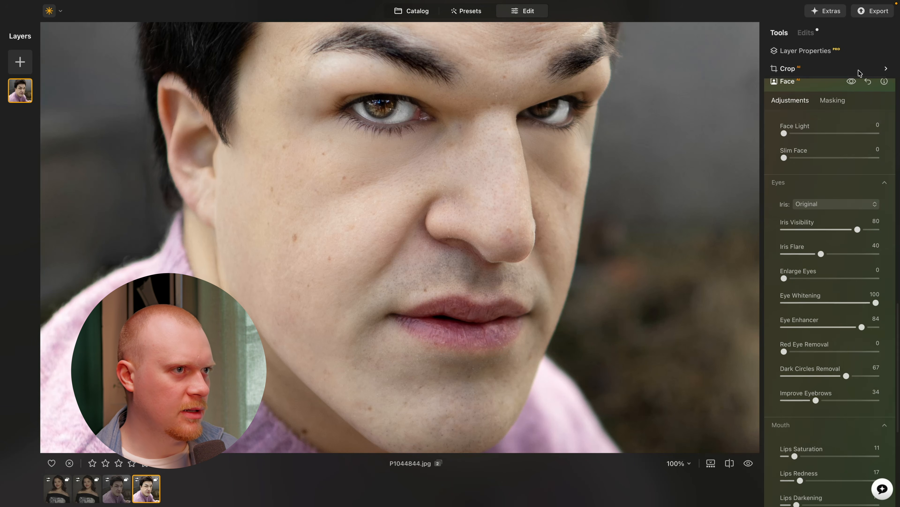
{"action": "left_click", "coordinate": [852, 83]}
{"action": "left_click", "coordinate": [852, 82]}
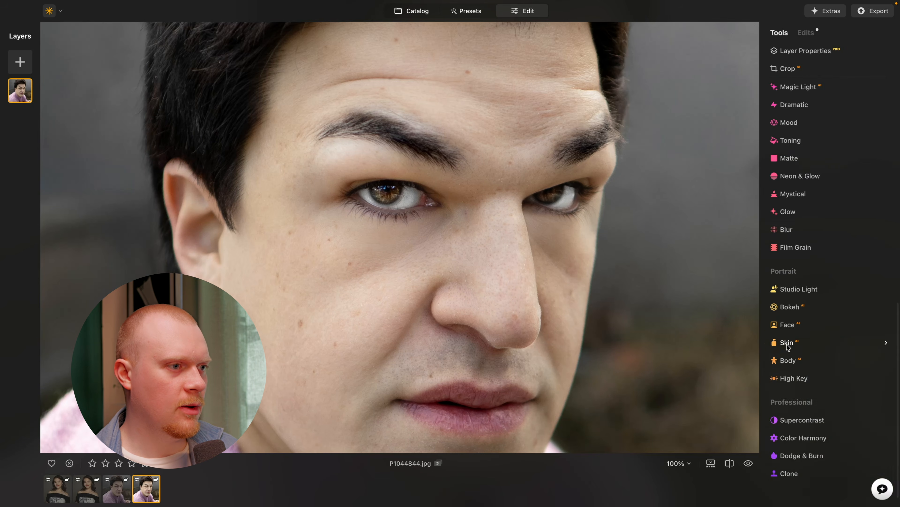
Set Face Smoothing to 44 in the Skin tool and inspect the man's skin from forehead to chin.
{"action": "left_click", "coordinate": [787, 344]}
{"action": "scroll", "coordinate": [798, 368], "scroll_direction": "down", "scroll_amount": 1}
{"action": "left_click_drag", "start_coordinate": [540, 269], "coordinate": [531, 217]}
{"action": "left_click_drag", "start_coordinate": [784, 391], "coordinate": [802, 392]}
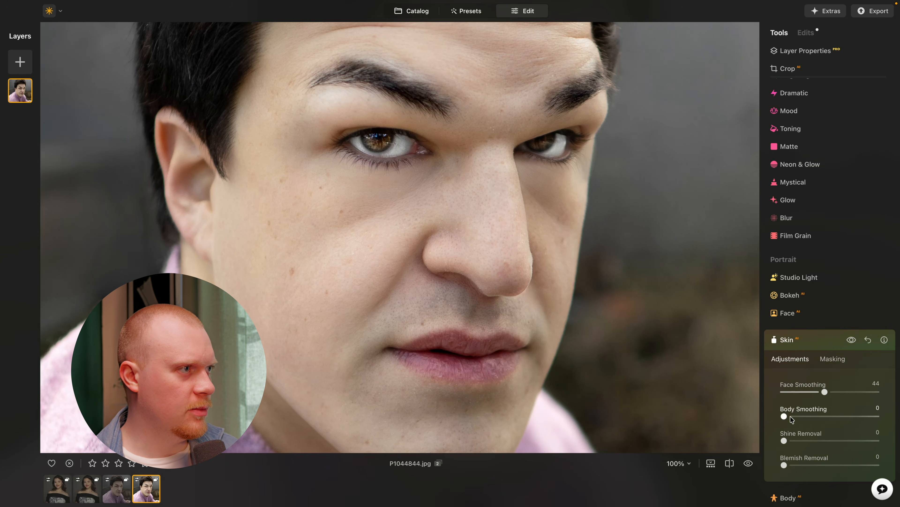
{"action": "scroll", "coordinate": [663, 346], "scroll_direction": "up", "scroll_amount": 4}
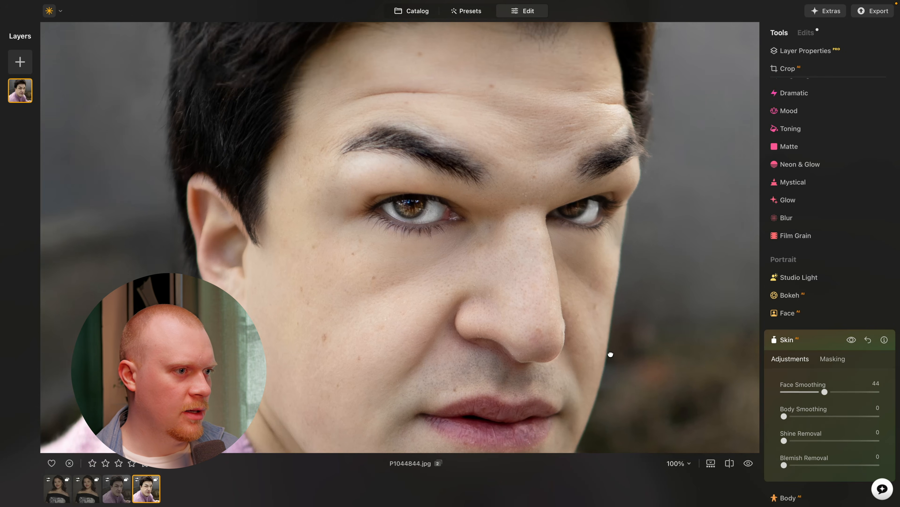
{"action": "left_click_drag", "start_coordinate": [505, 349], "coordinate": [468, 276]}
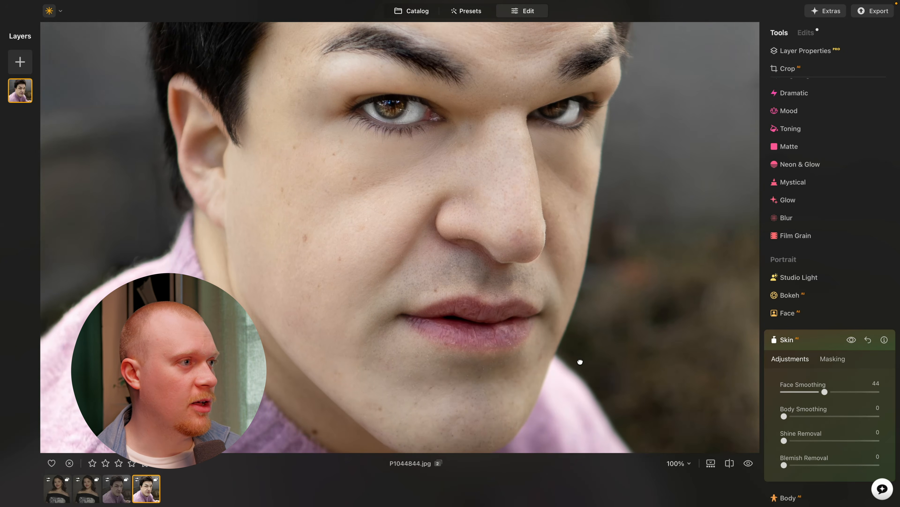
Set Blemish Removal to 46 in the Skin tool and inspect the spots on the man's cheeks.
{"action": "left_click_drag", "start_coordinate": [788, 466], "coordinate": [826, 465]}
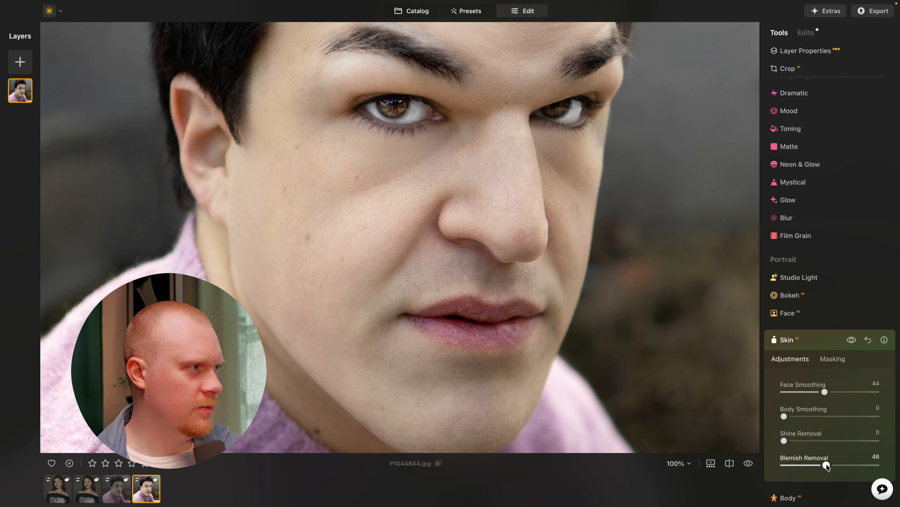
{"action": "left_click_drag", "start_coordinate": [532, 318], "coordinate": [548, 366]}
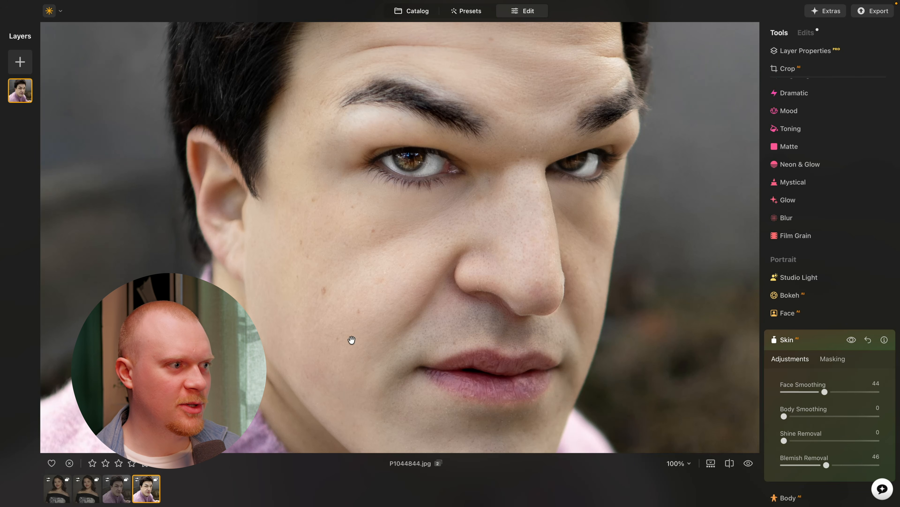
{"action": "left_click_drag", "start_coordinate": [403, 266], "coordinate": [412, 308]}
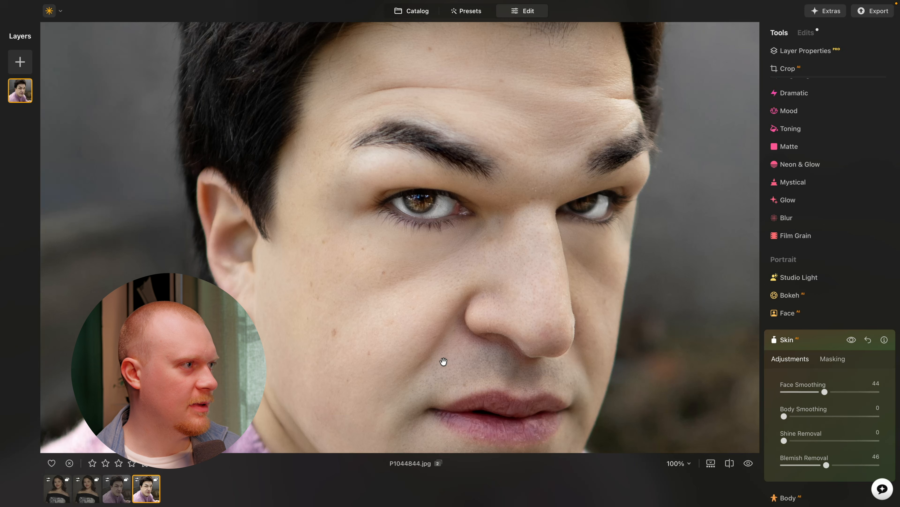
View the man's whole portrait and compare it before and after all edits.
{"action": "left_click", "coordinate": [335, 336]}
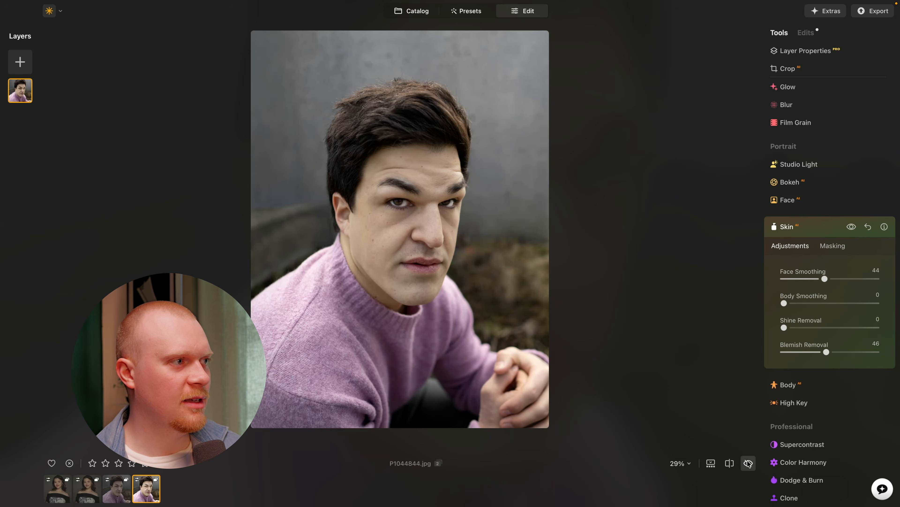
{"action": "left_click", "coordinate": [748, 463]}
{"action": "left_click", "coordinate": [748, 463]}
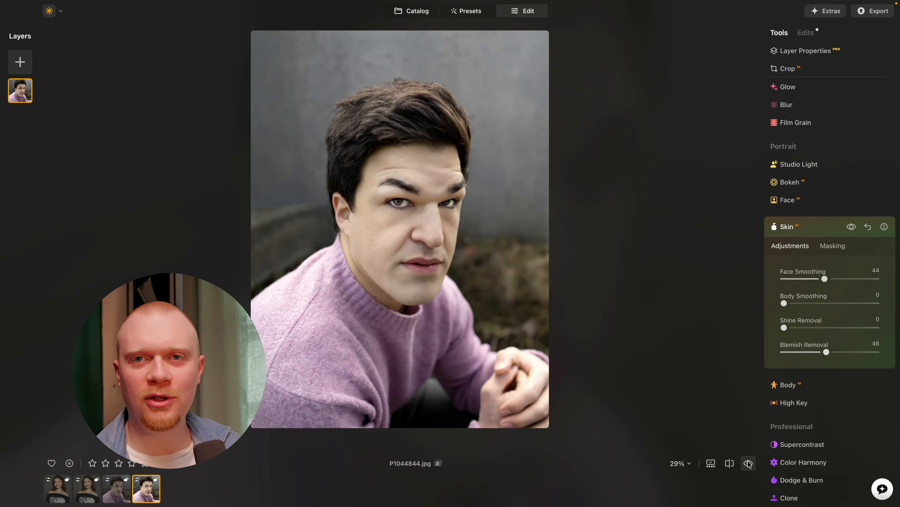
{"action": "left_click", "coordinate": [748, 463]}
{"action": "left_click", "coordinate": [748, 462]}
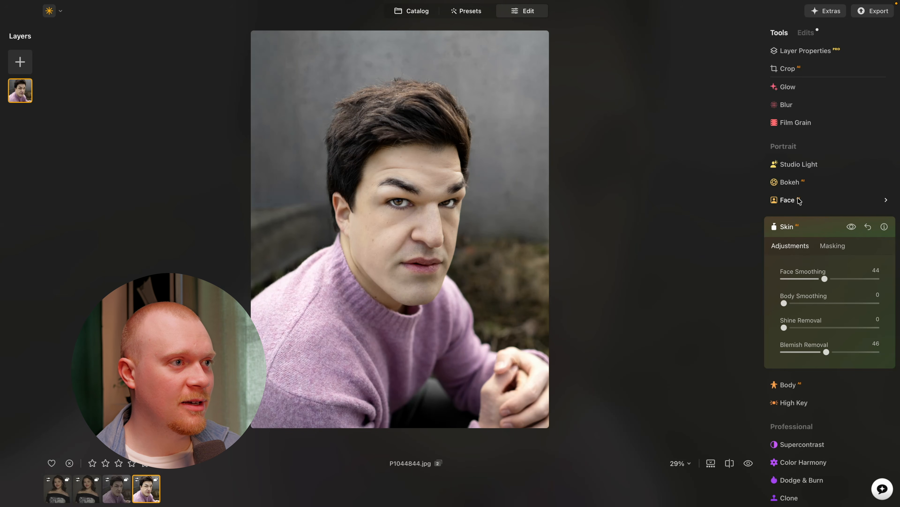
Reopen the applied Studio Light edit, move its light point onto the man's forehead, and compare the photo with and without it.
{"action": "left_click", "coordinate": [814, 32]}
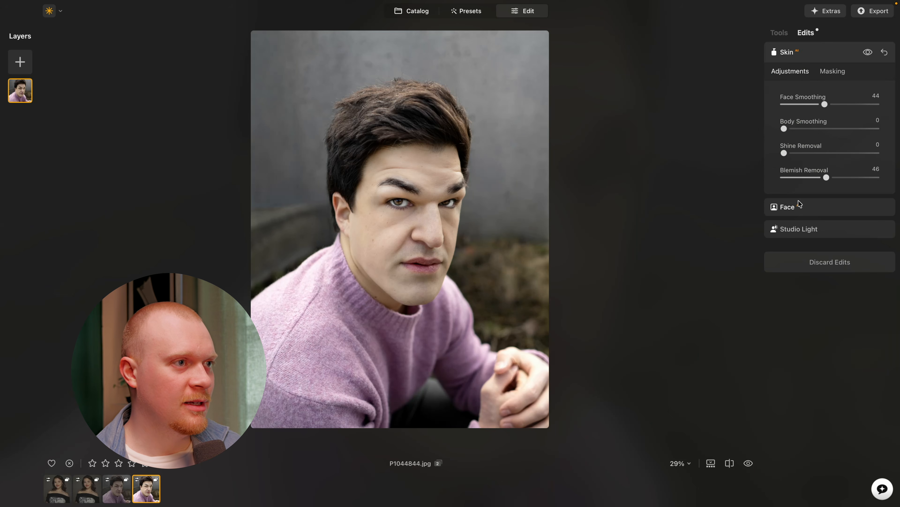
{"action": "left_click", "coordinate": [829, 229]}
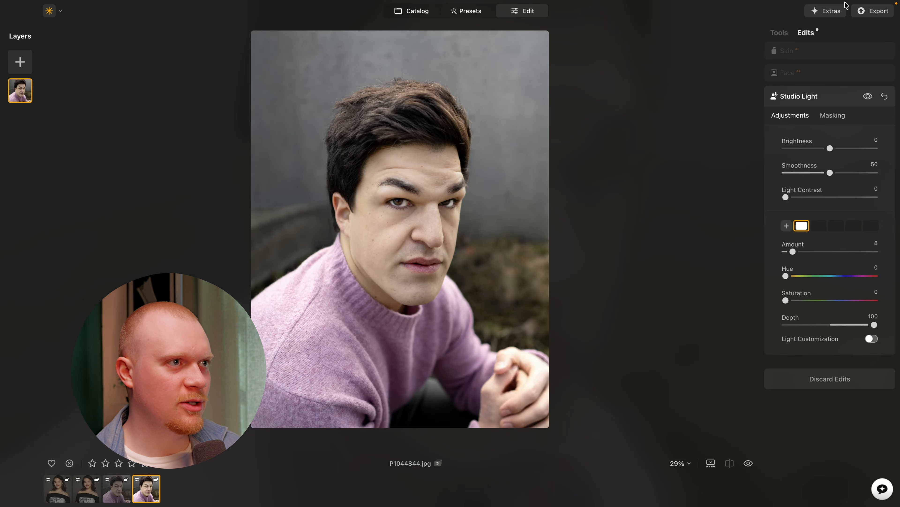
{"action": "left_click", "coordinate": [868, 96]}
{"action": "left_click", "coordinate": [867, 97]}
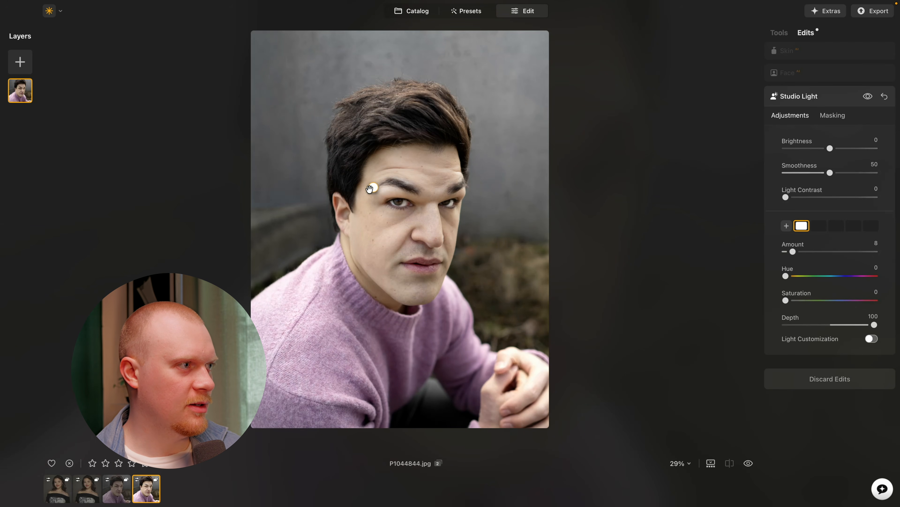
{"action": "left_click_drag", "start_coordinate": [370, 188], "coordinate": [420, 192]}
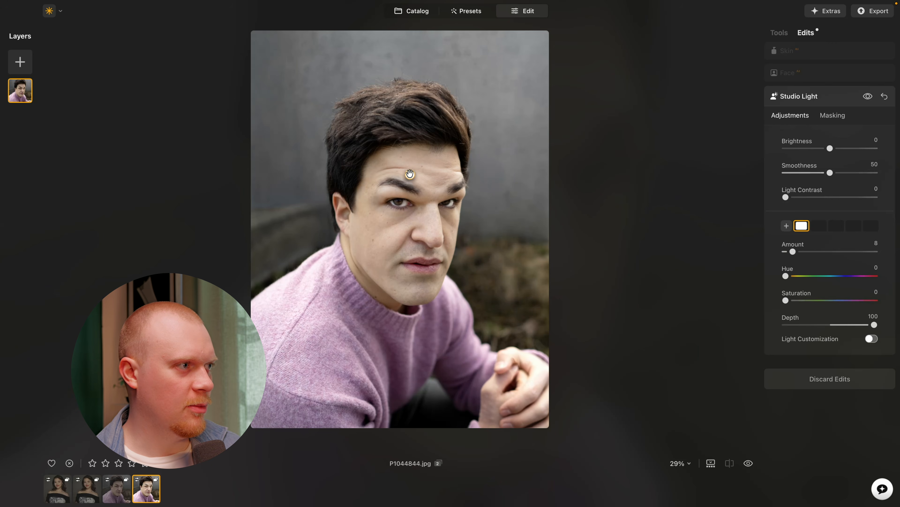
{"action": "left_click", "coordinate": [867, 98]}
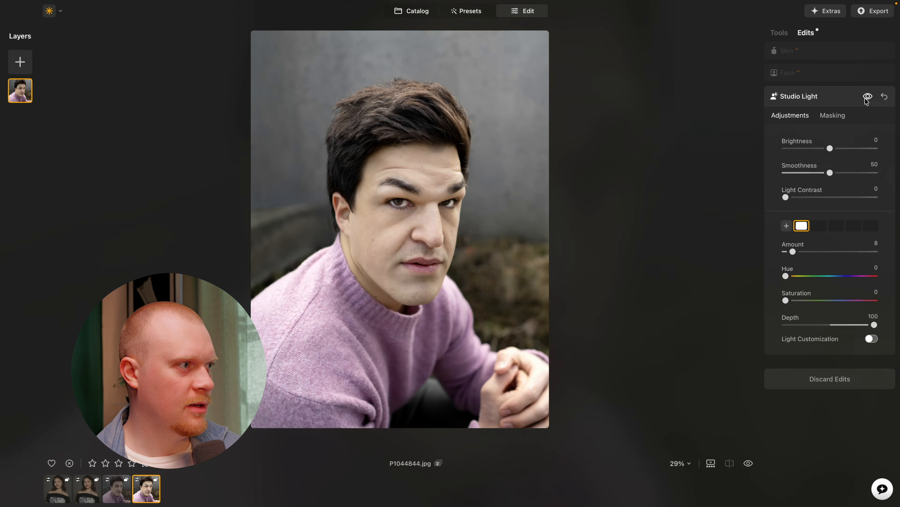